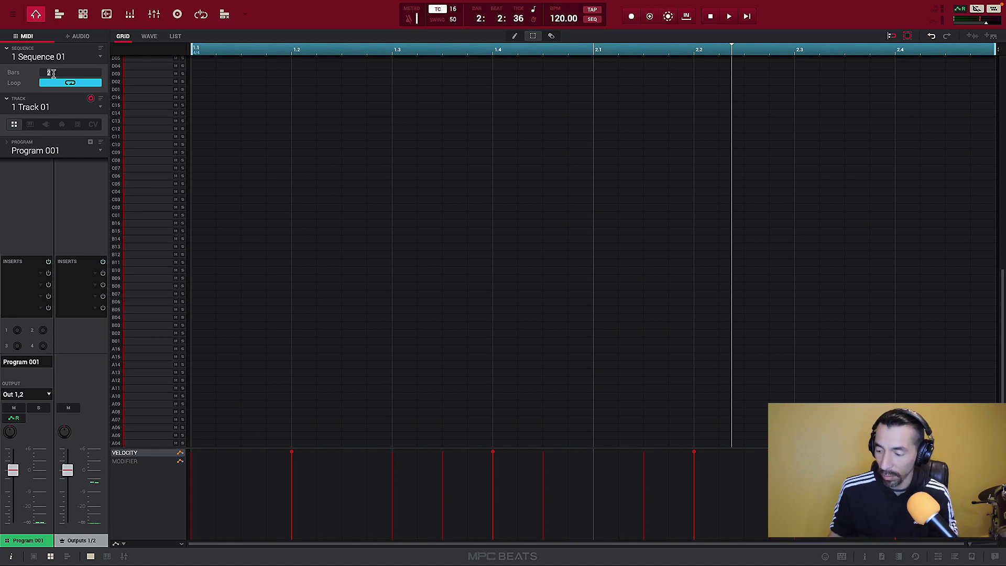
Set the length of Sequence 01 to 4 bars and view the whole sequence.
type("4")
key("Return")
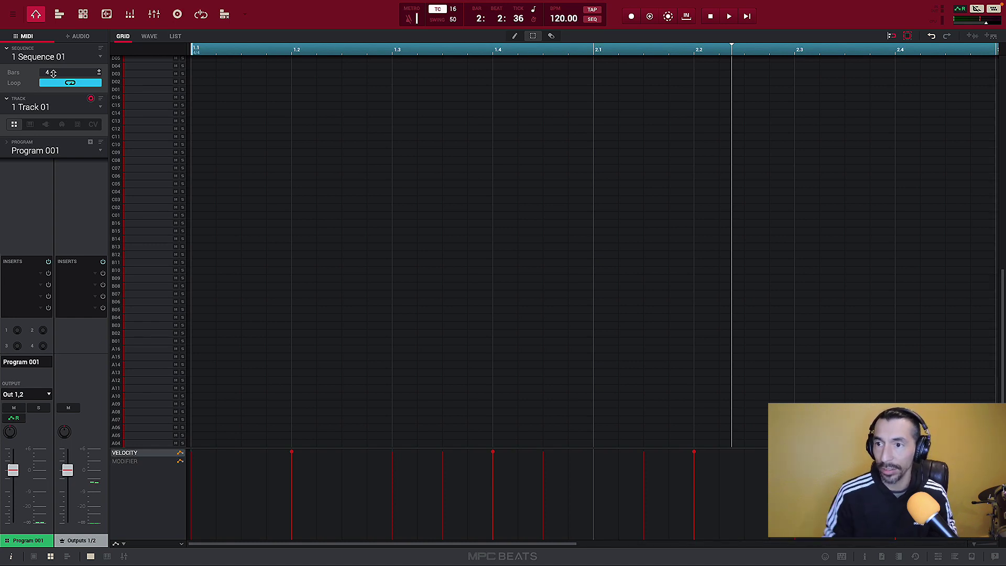
scroll(272, 54, "down", 4)
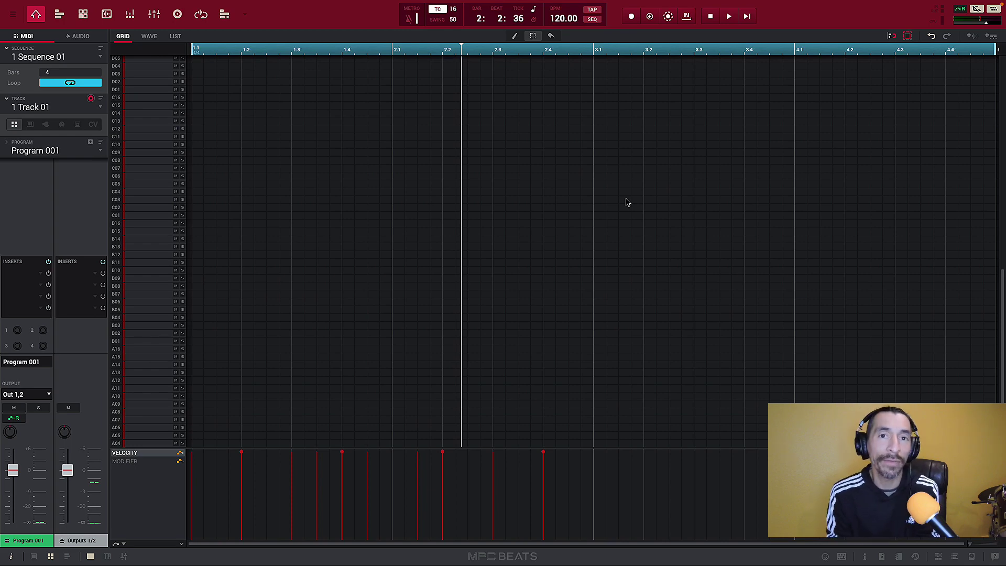
Set the length of Sequence 01 to 2 bars.
double_click(64, 72)
type("2")
key("Return")
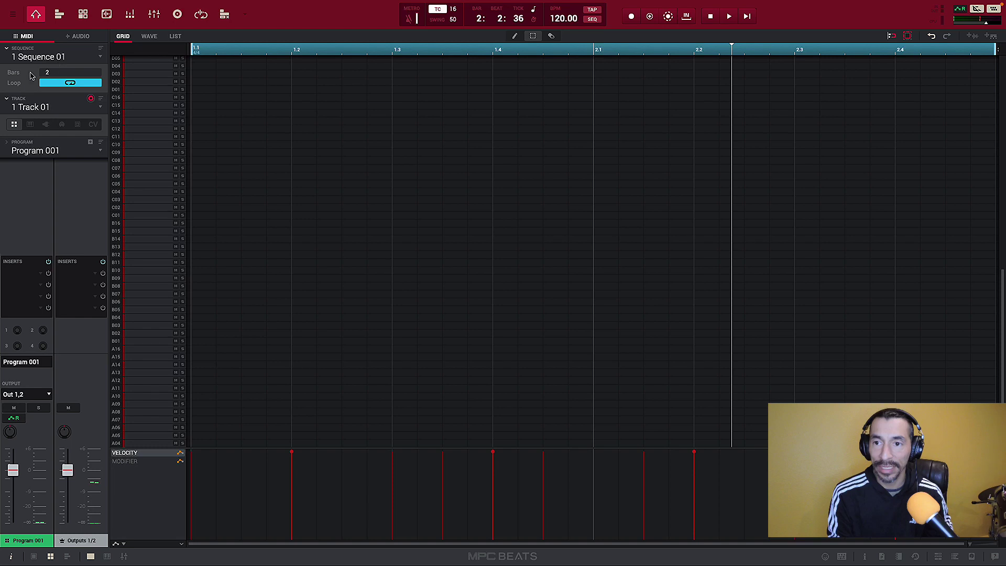
Turn off sequence looping and play the sequence with the metronome on.
left_click(60, 85)
left_click(59, 85)
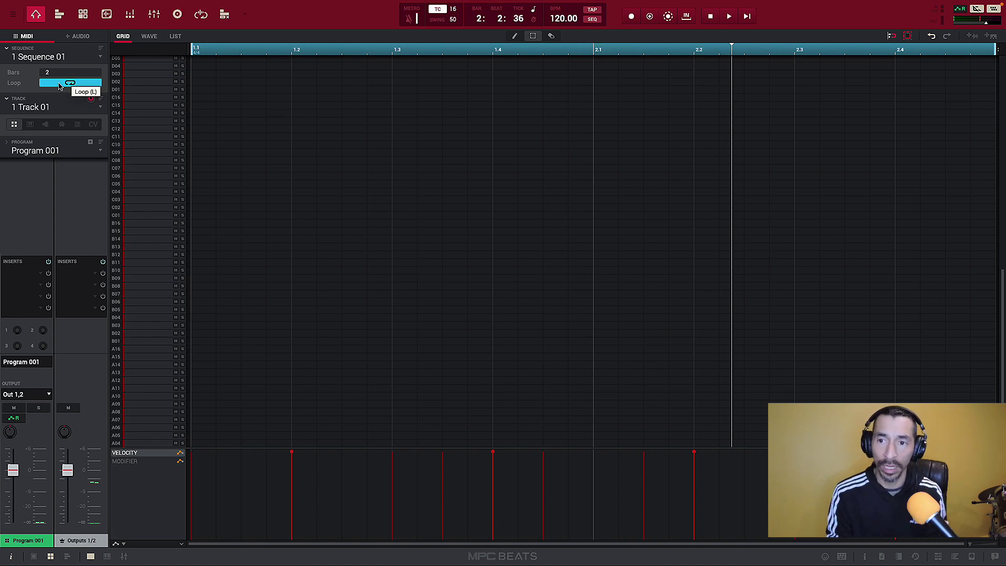
left_click(59, 85)
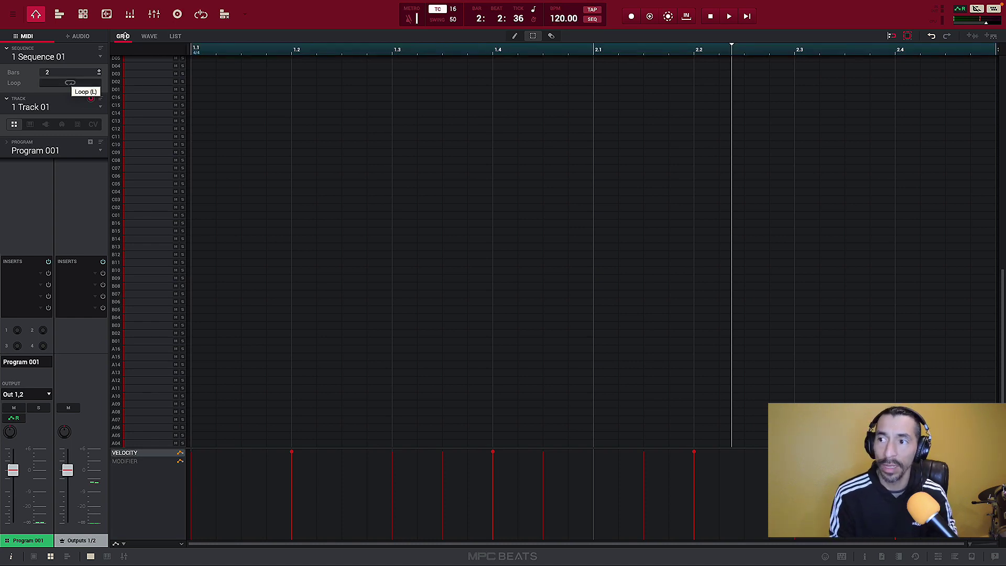
left_click(409, 18)
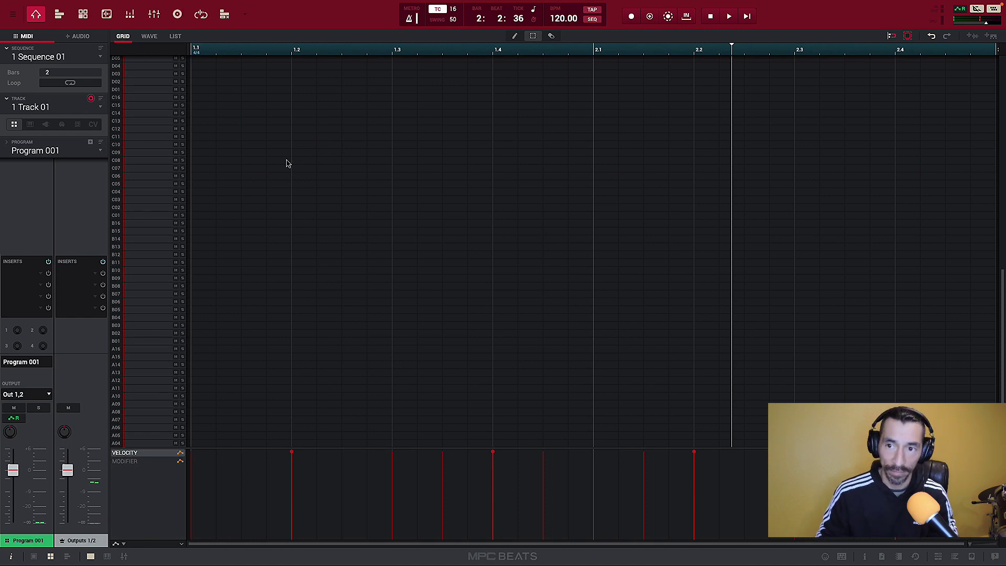
key("space")
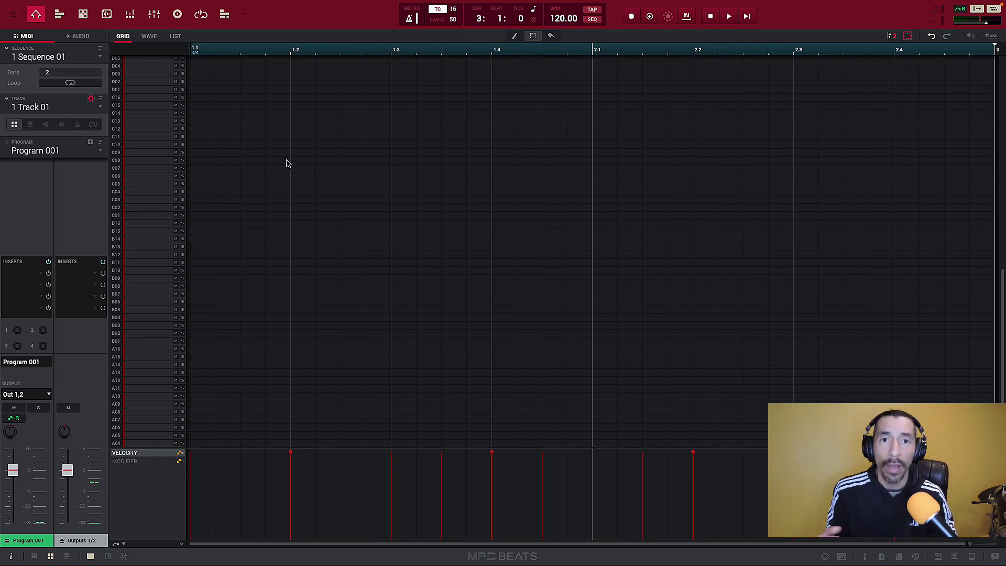
Turn sequence looping on, play the looped sequence, and stop playback.
left_click(62, 85)
key("space")
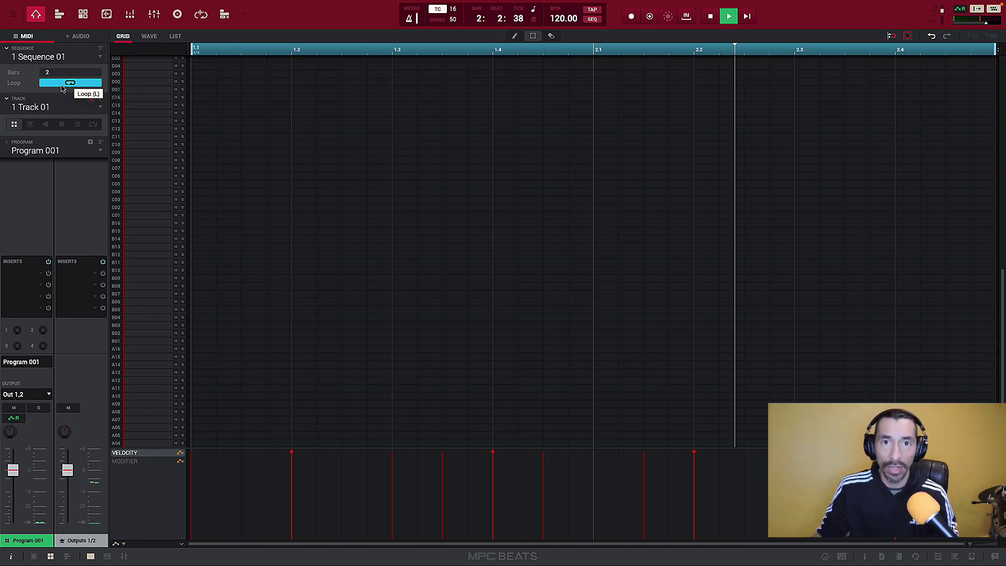
key("space")
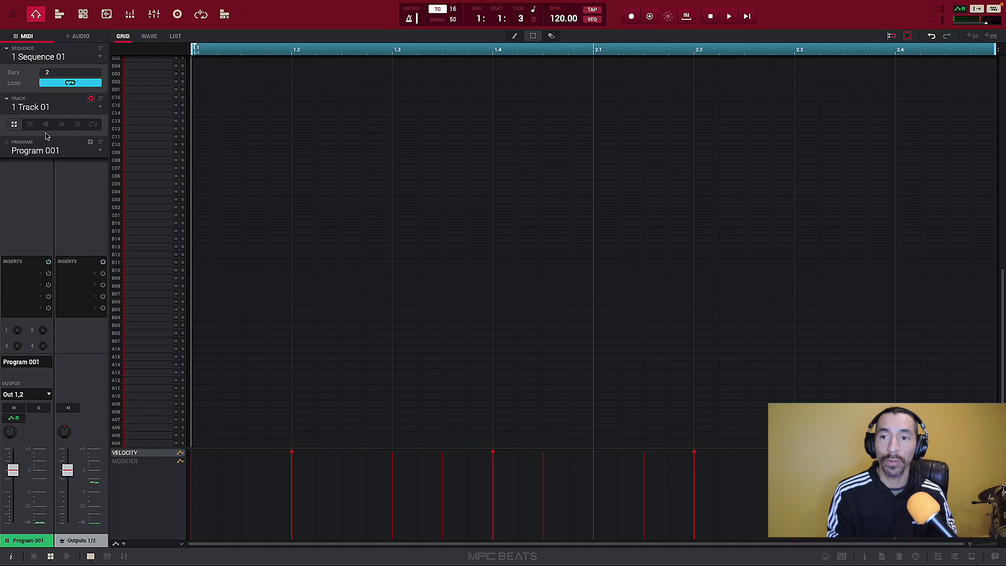
Rename track 1 as Drums.
double_click(52, 108)
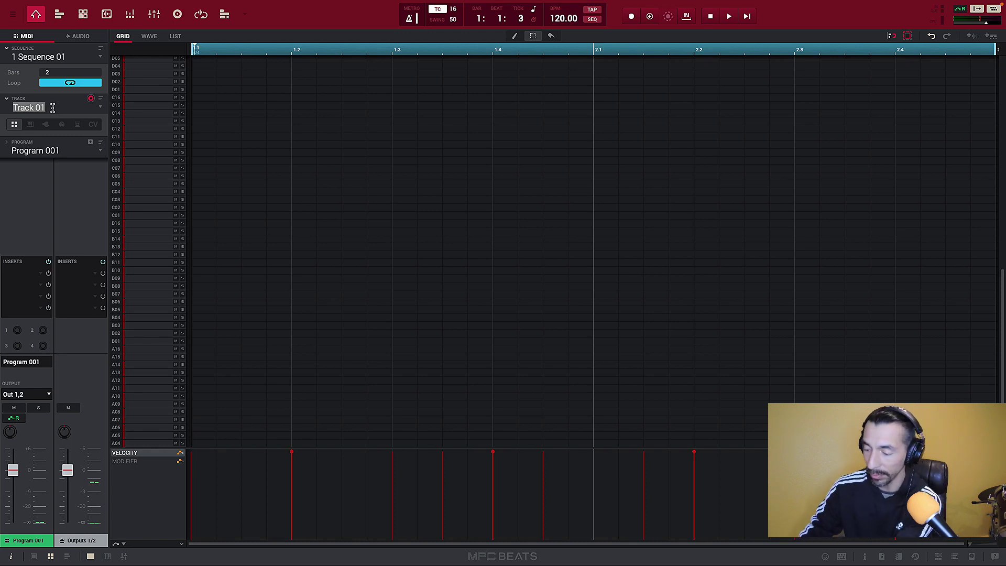
type("Drums")
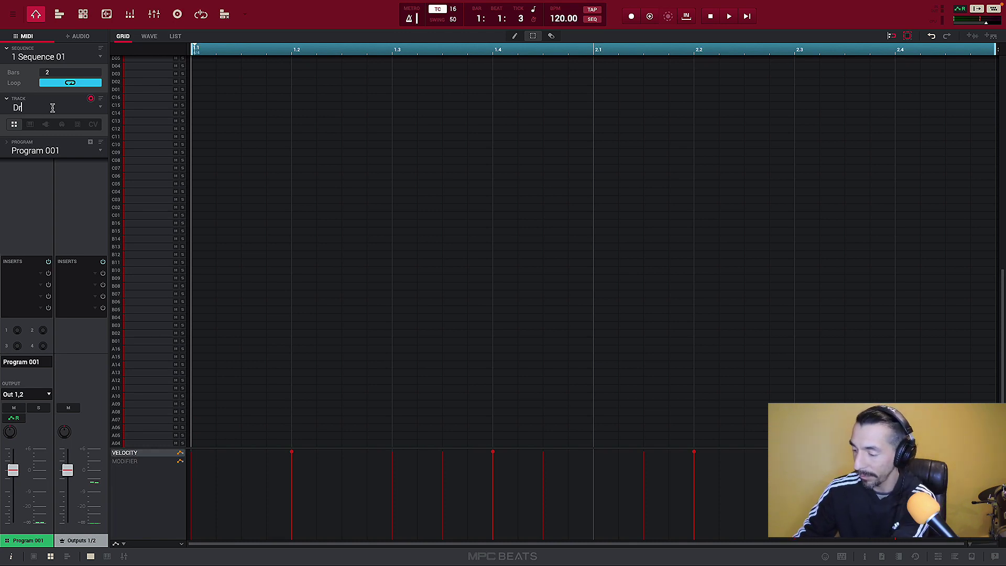
key("Return")
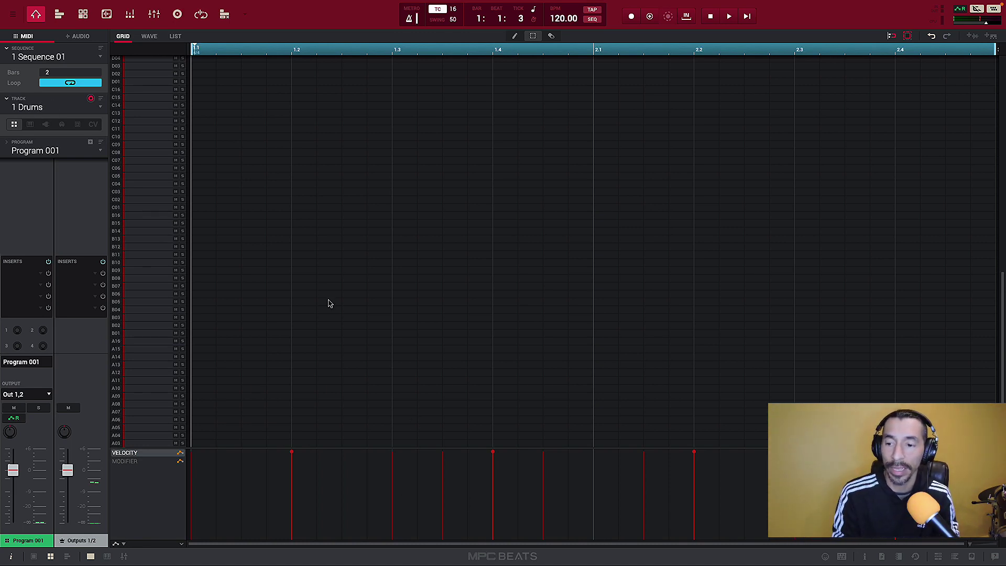
Assign the 80s-Kit-F9 Hits Kit program to the Drums track and audition the beat with the metronome off.
scroll(329, 302, "down", 1)
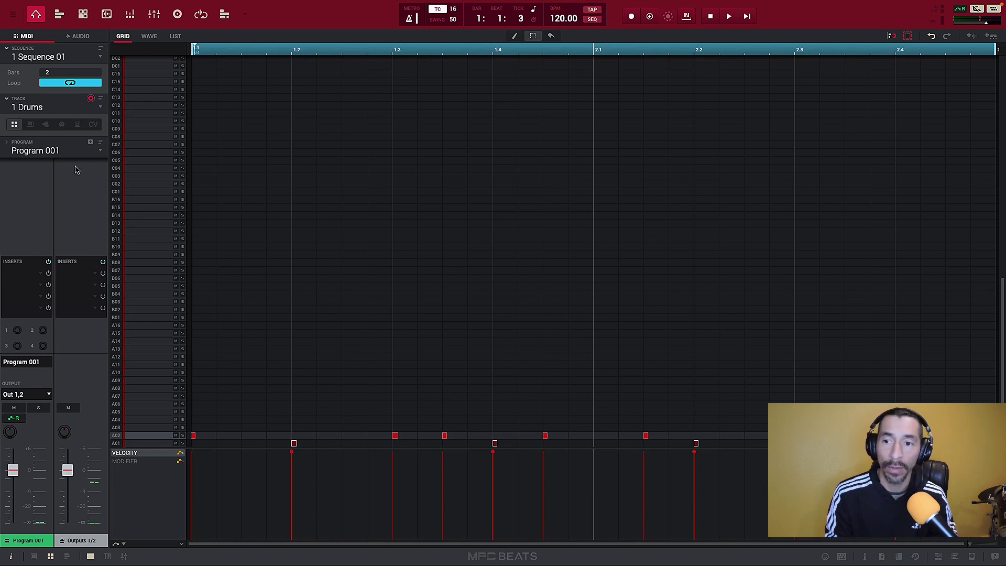
left_click(102, 151)
left_click(73, 190)
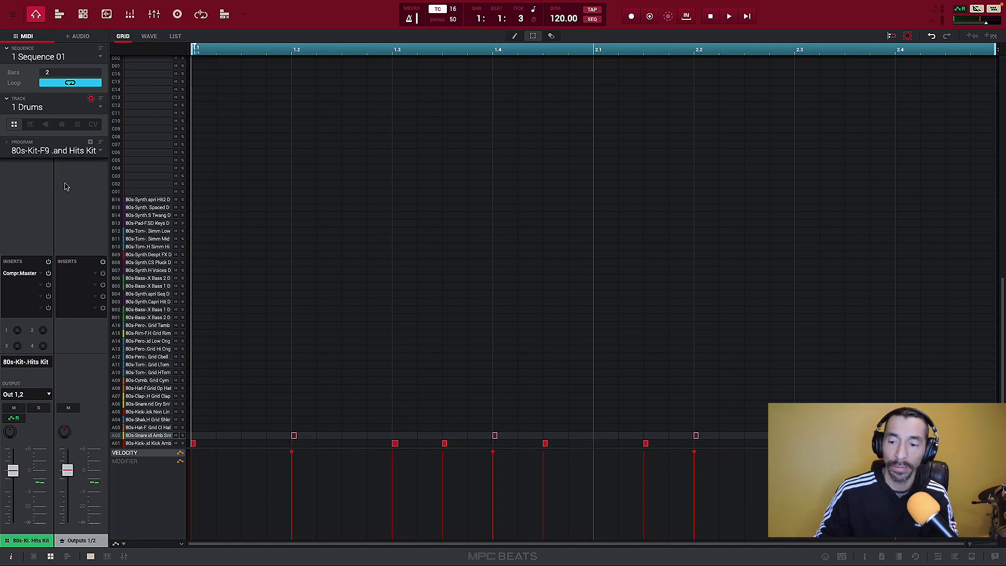
key("space")
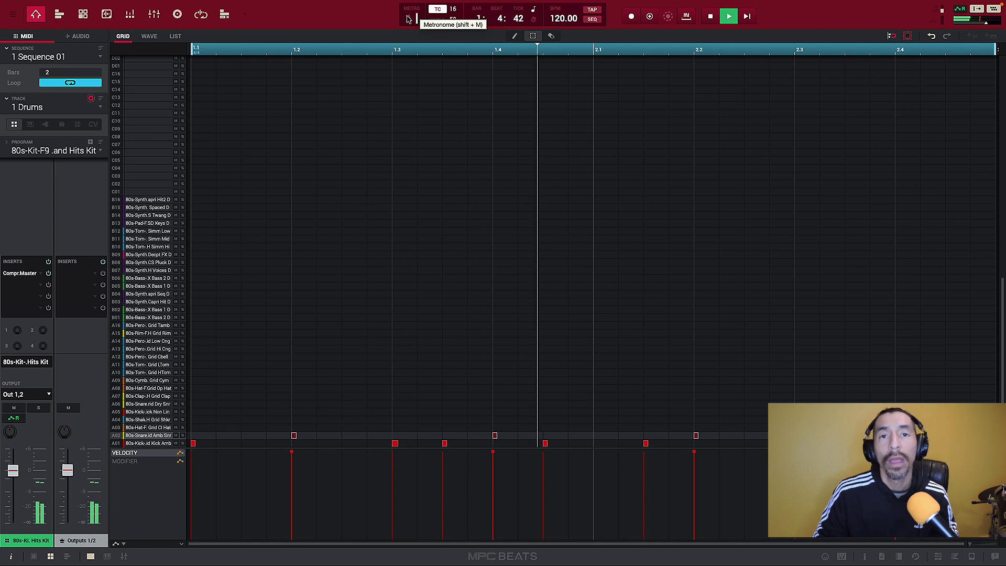
key("space")
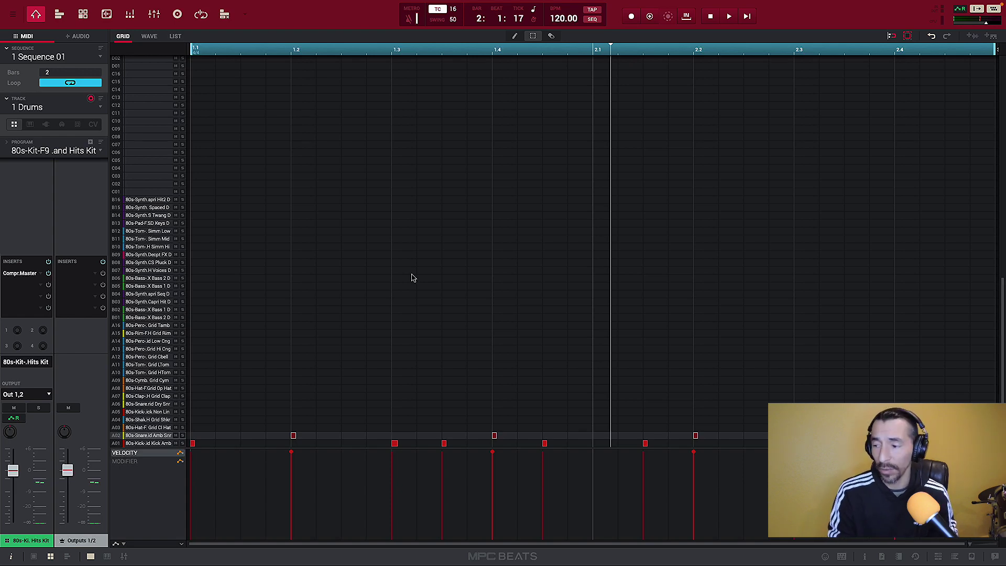
Load the F9 Spike Bass program from the F9 Instruments Beats Edition bass instruments, replacing the existing program of that name.
left_click(955, 557)
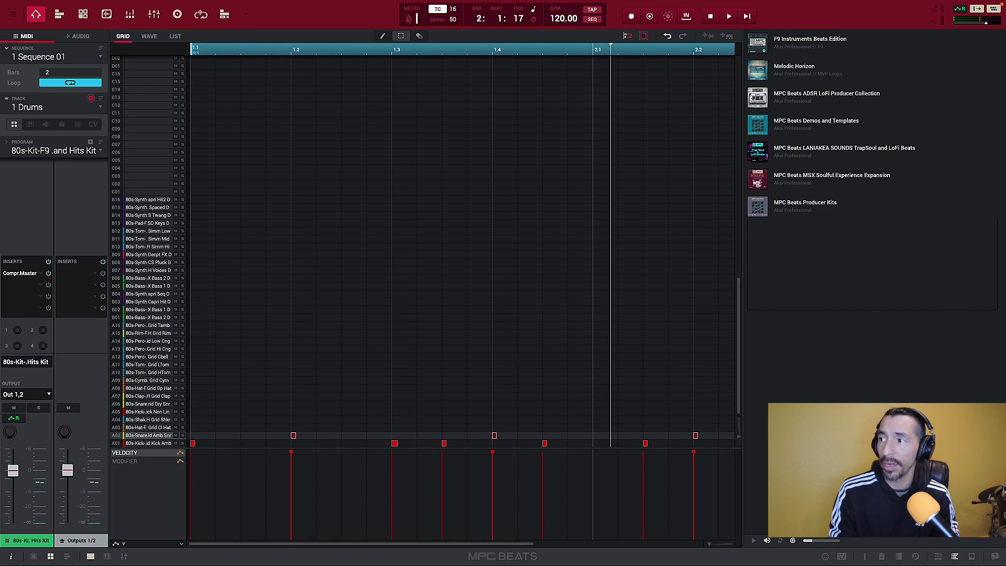
left_click(758, 46)
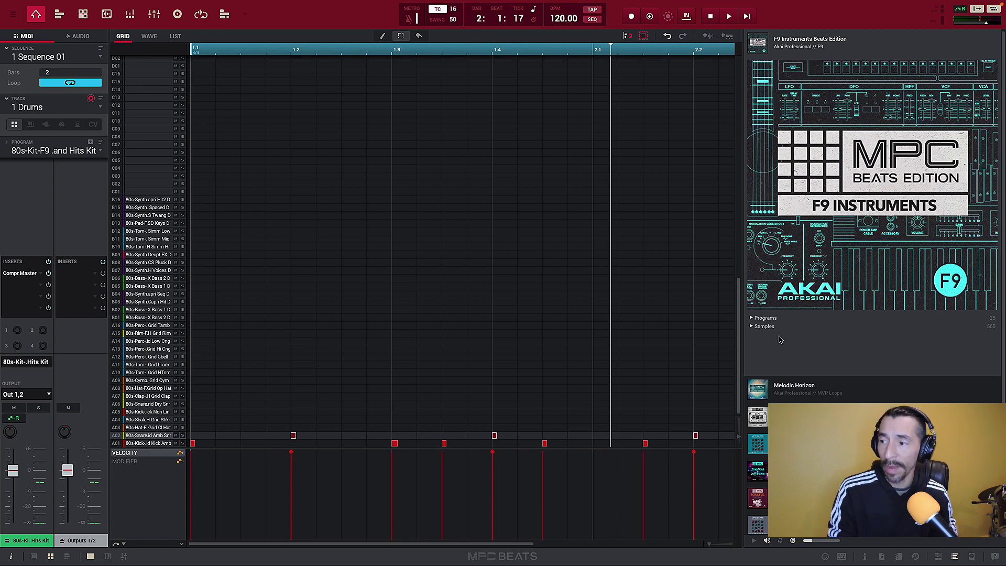
left_click(752, 319)
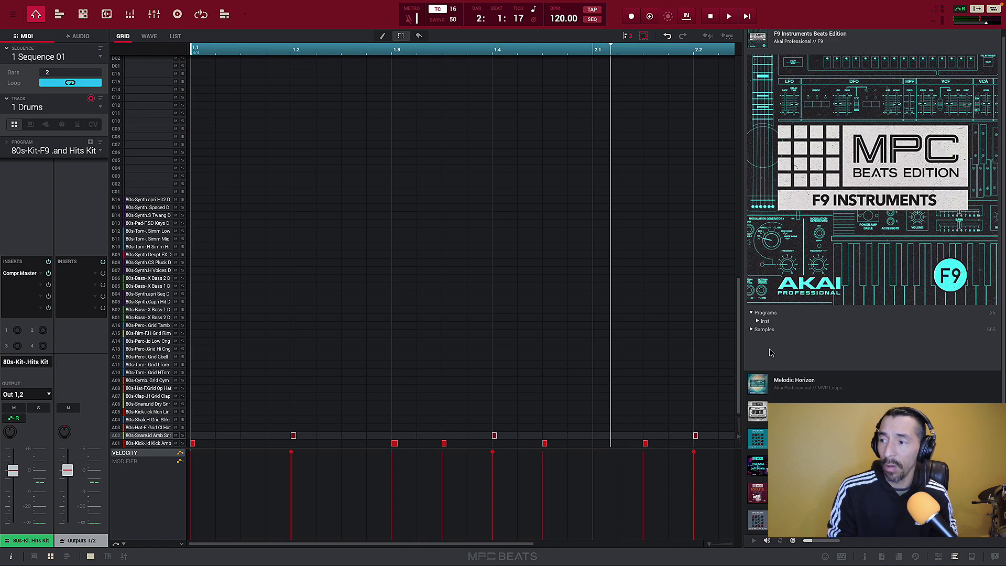
left_click(757, 322)
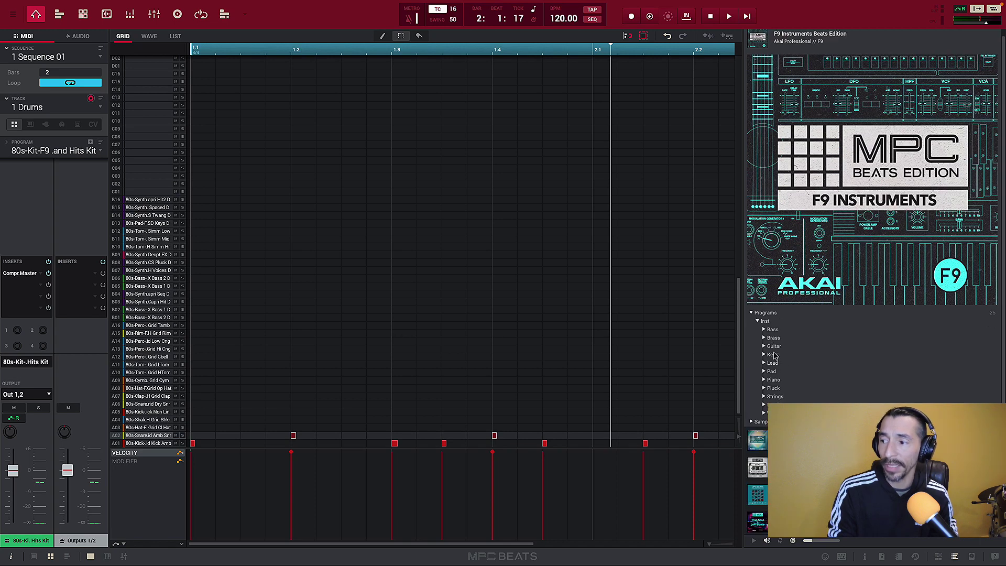
left_click(764, 330)
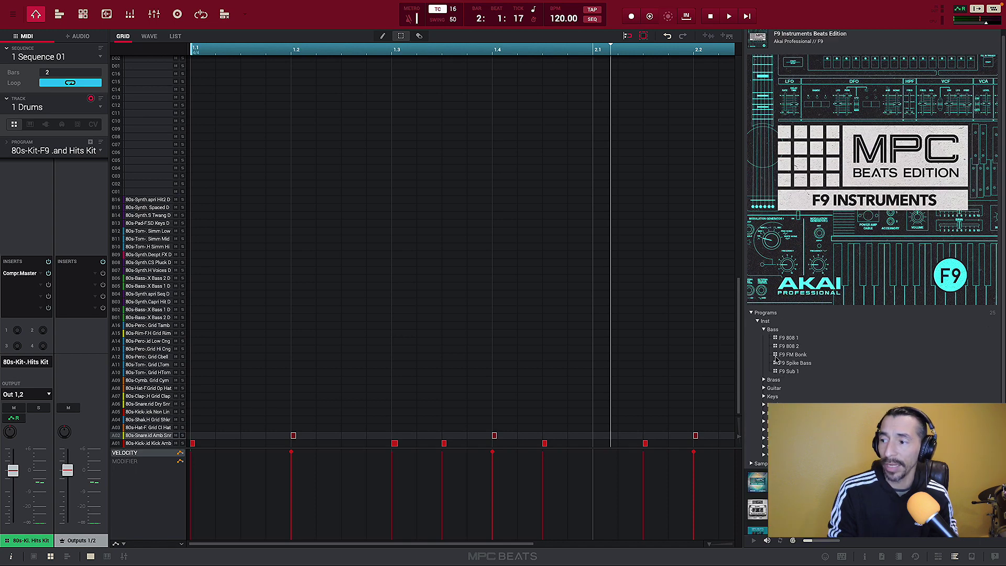
double_click(780, 363)
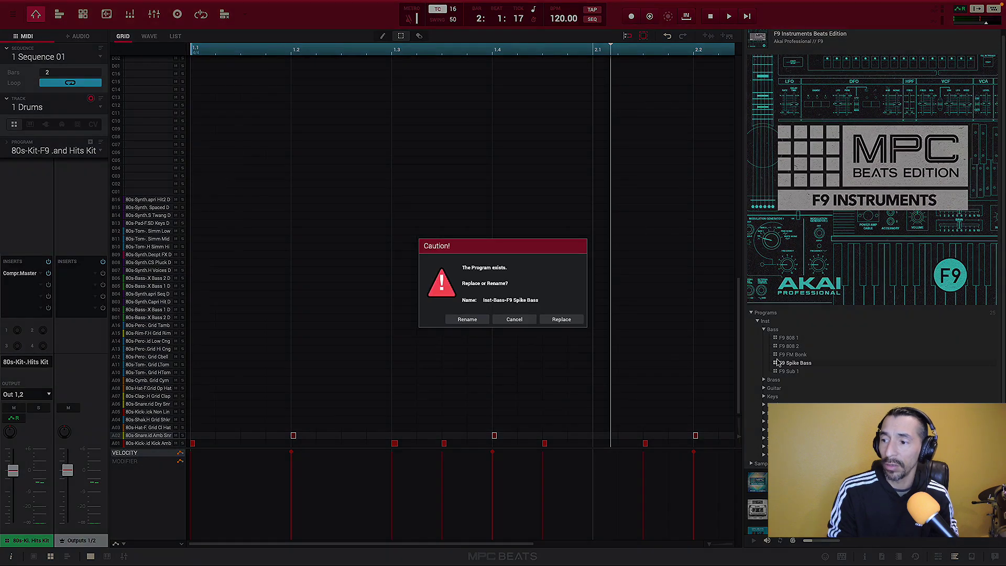
left_click(557, 321)
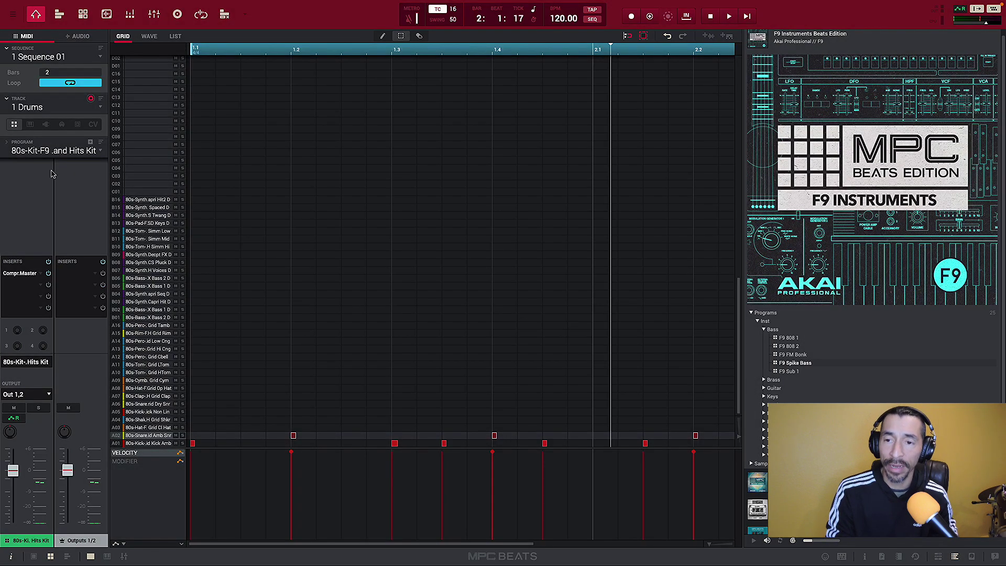
Switch the Drums track to the keygroup type to view the Spike Bass program, and return it to the drum type.
left_click(30, 125)
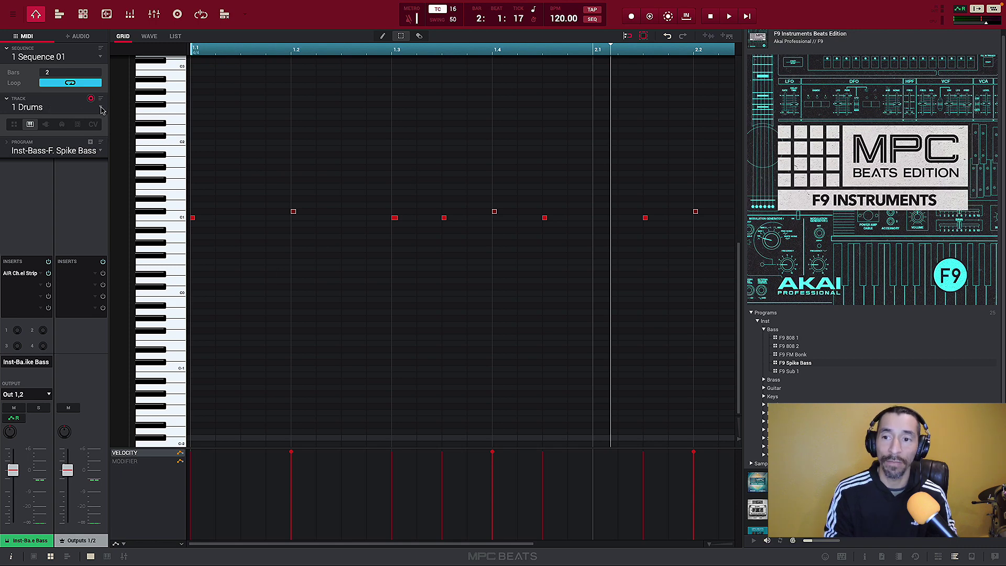
left_click(101, 153)
left_click(101, 153)
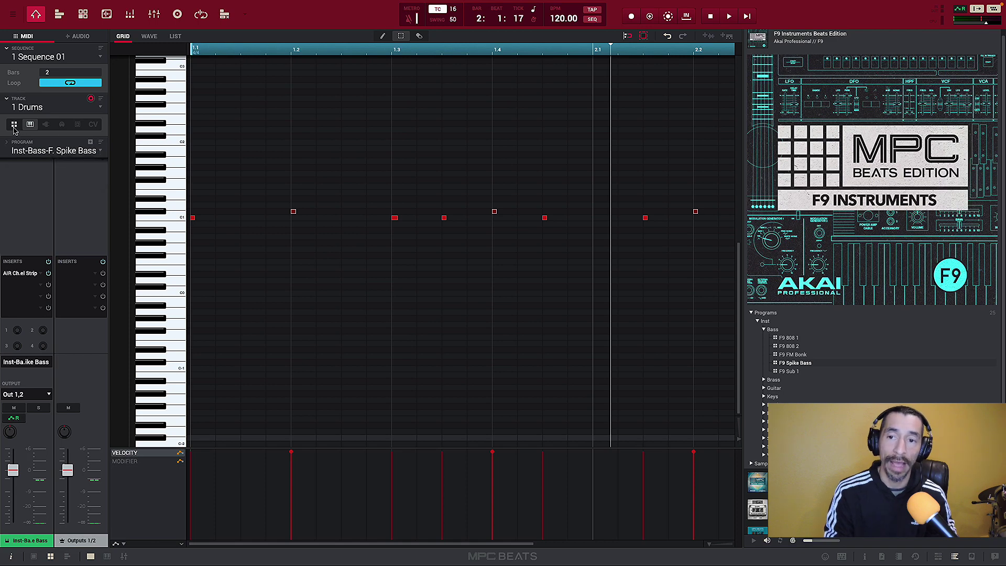
left_click(14, 129)
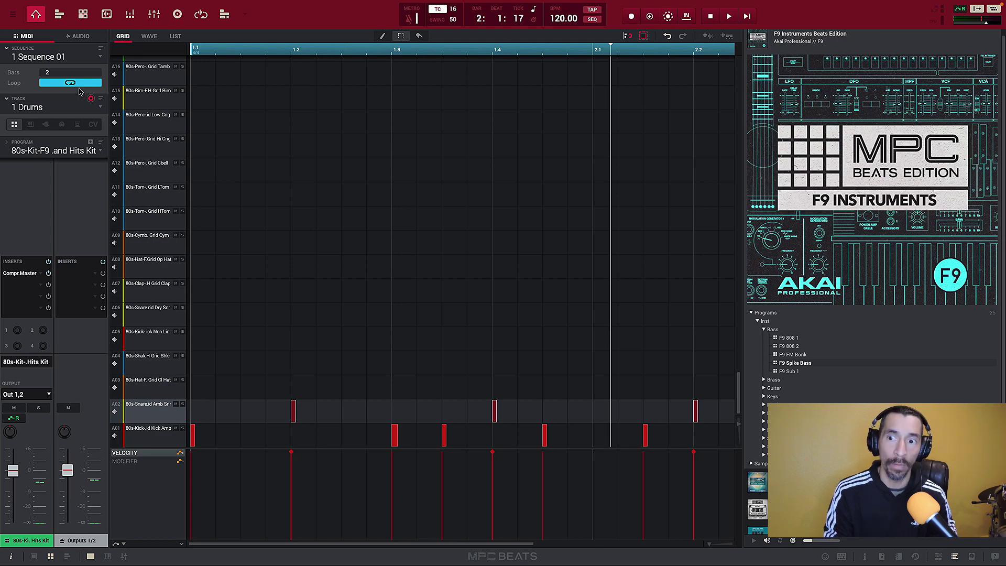
Select unused track 2 and rename it as Bass.
left_click(100, 108)
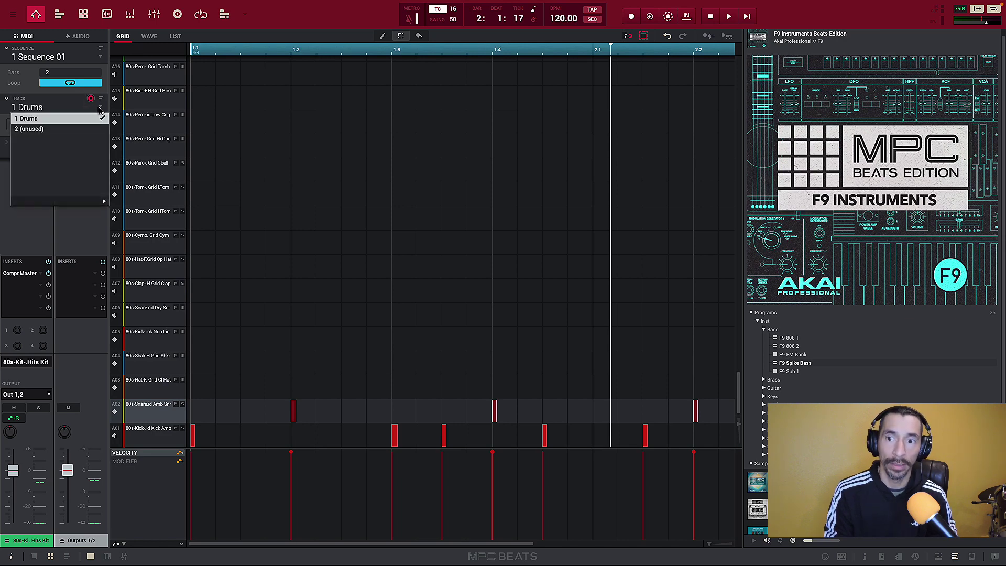
left_click(77, 129)
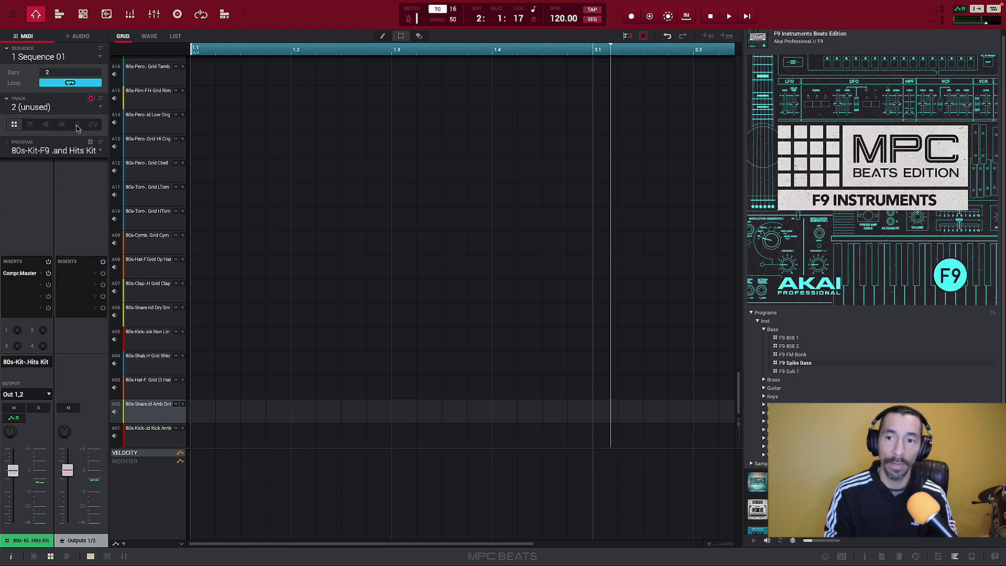
double_click(53, 108)
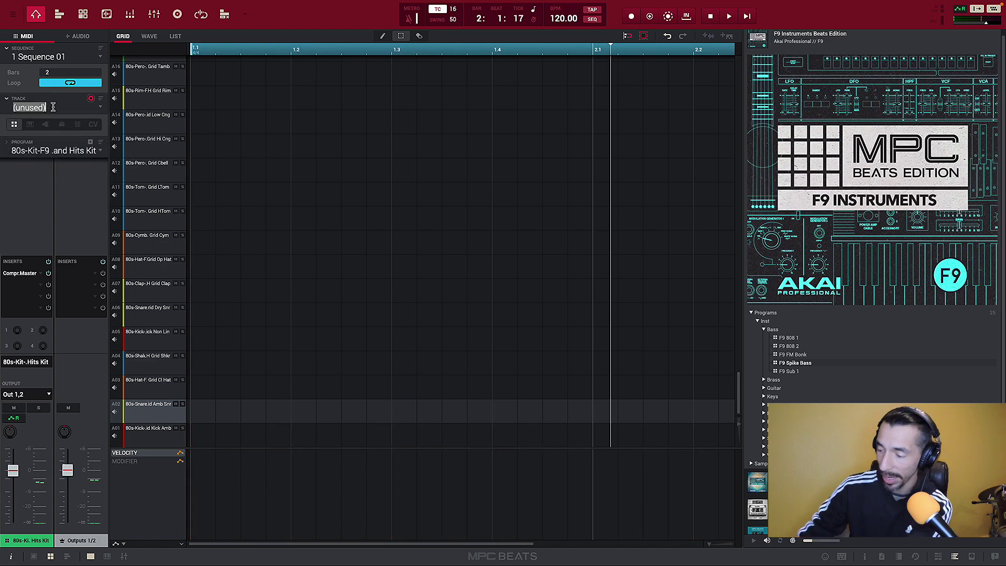
key("BackSpace")
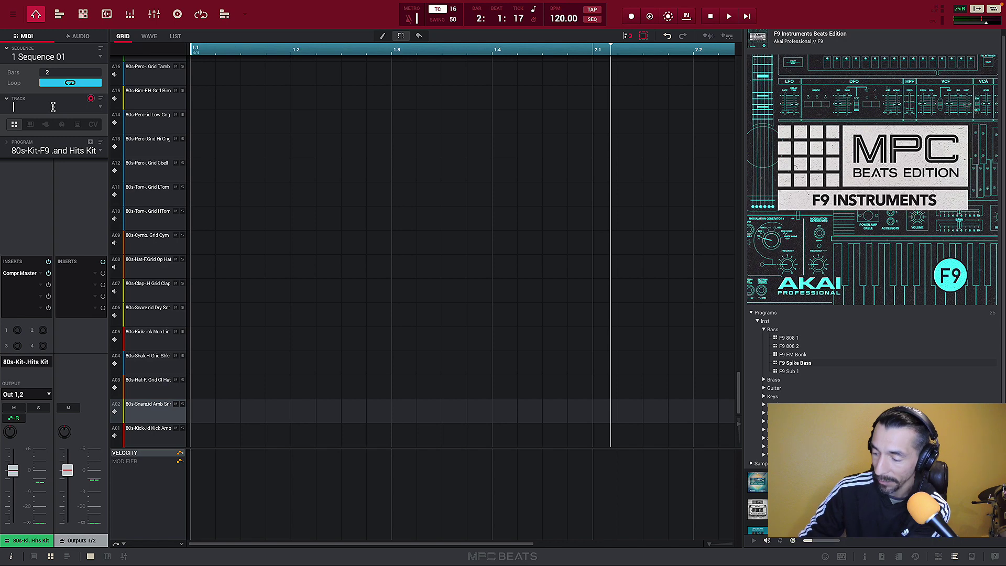
type("Bass")
key("Return")
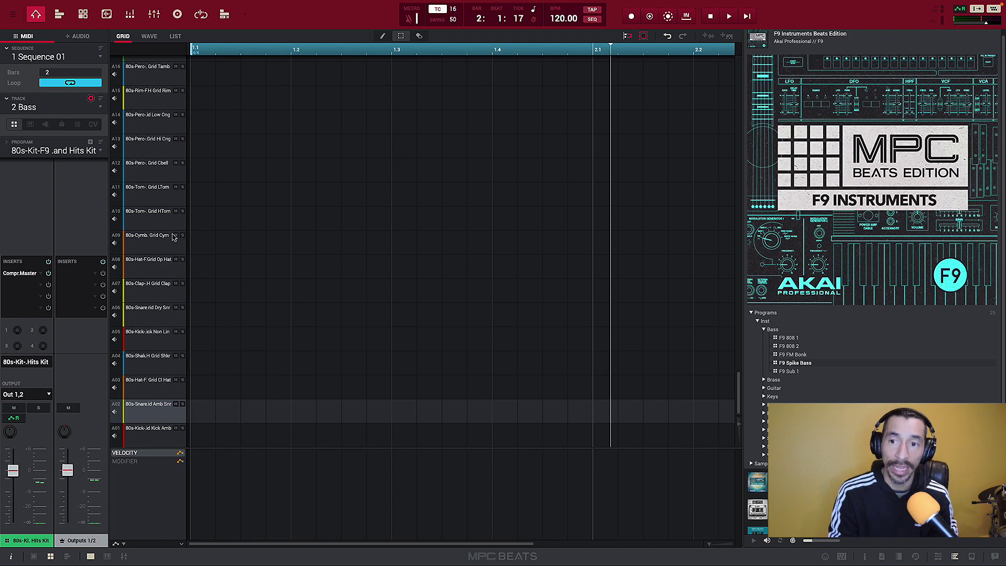
Set the Bass track to the Spike Bass keygroup program and overdub a bass line while the drum loop plays.
left_click(30, 124)
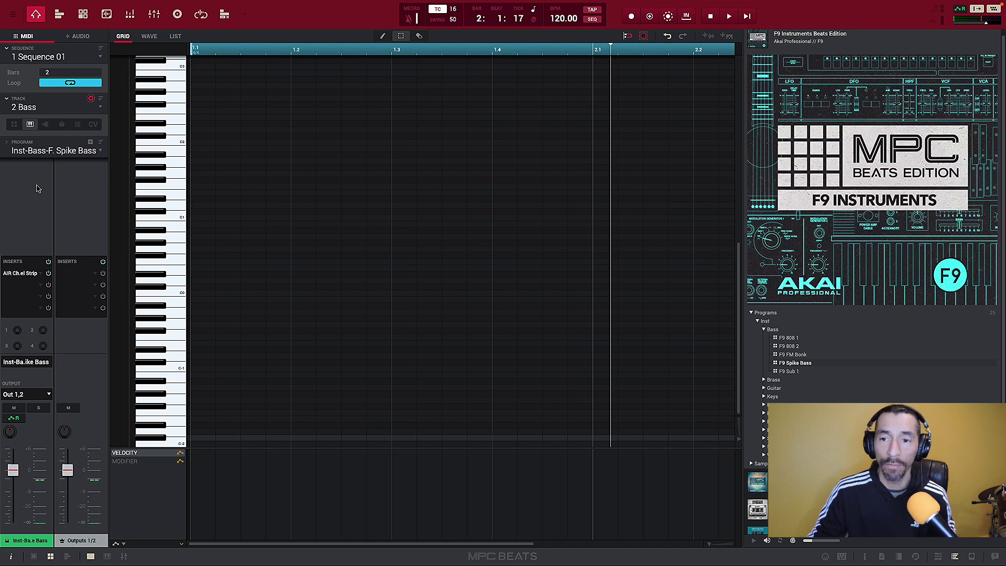
key("space")
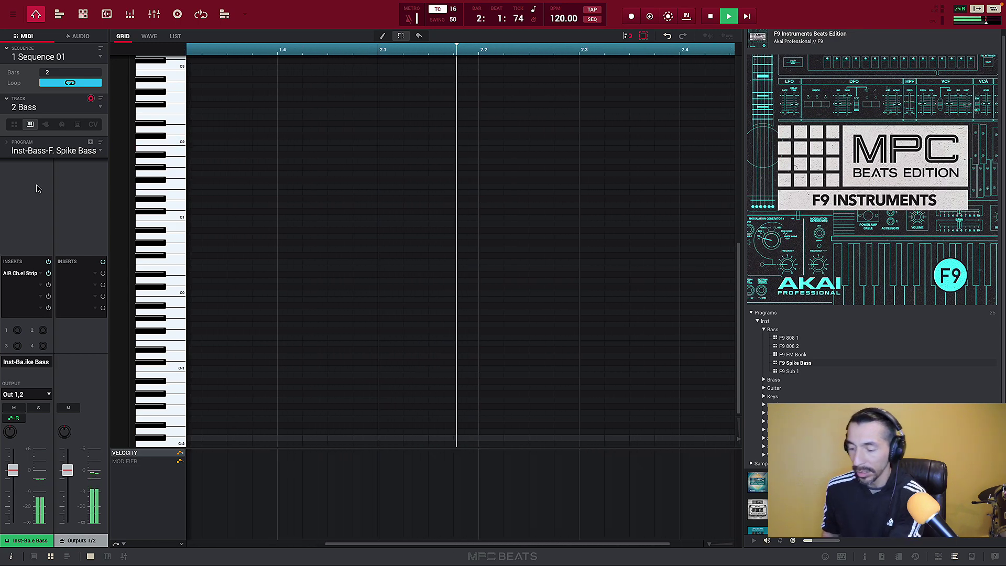
key("o")
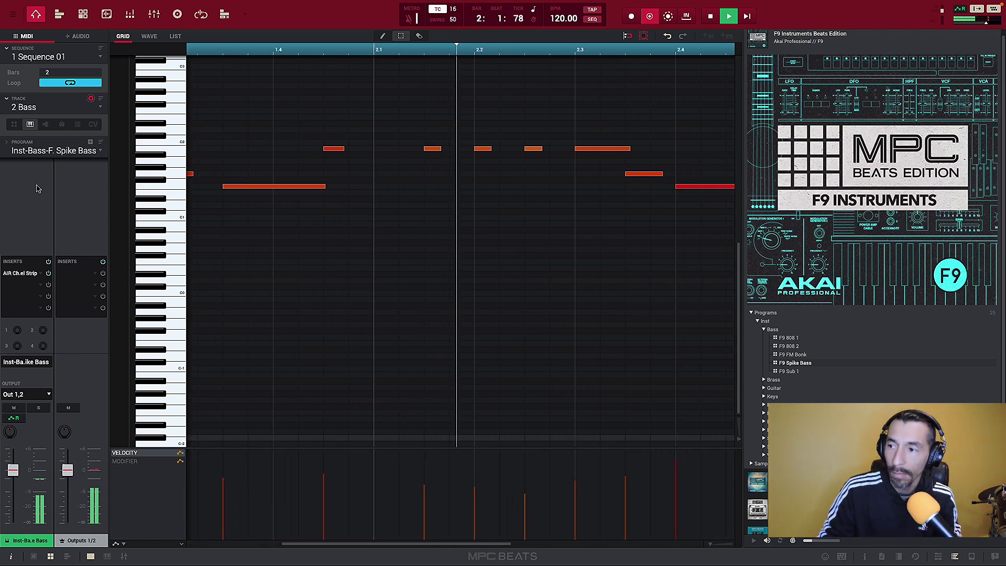
key("space")
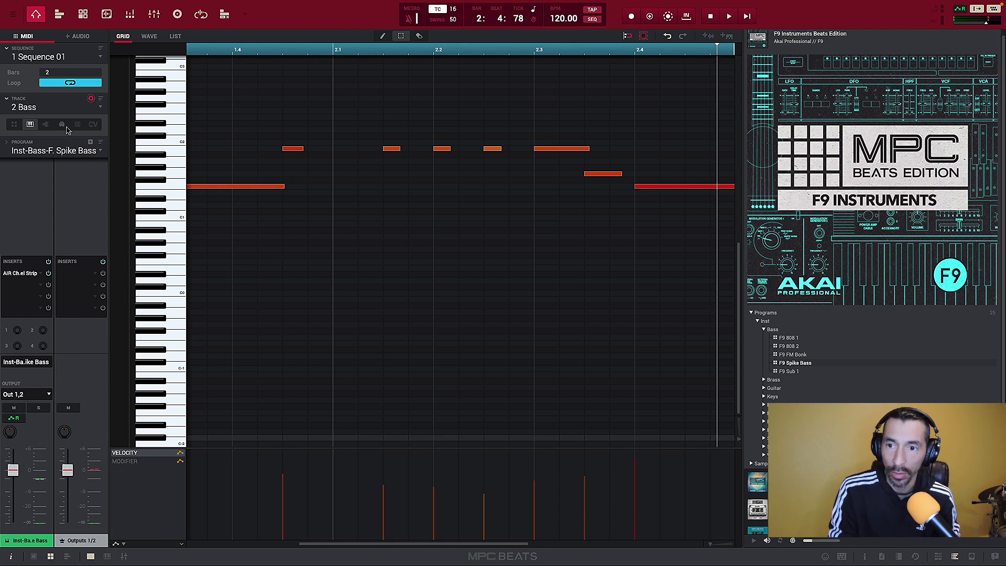
left_click(101, 108)
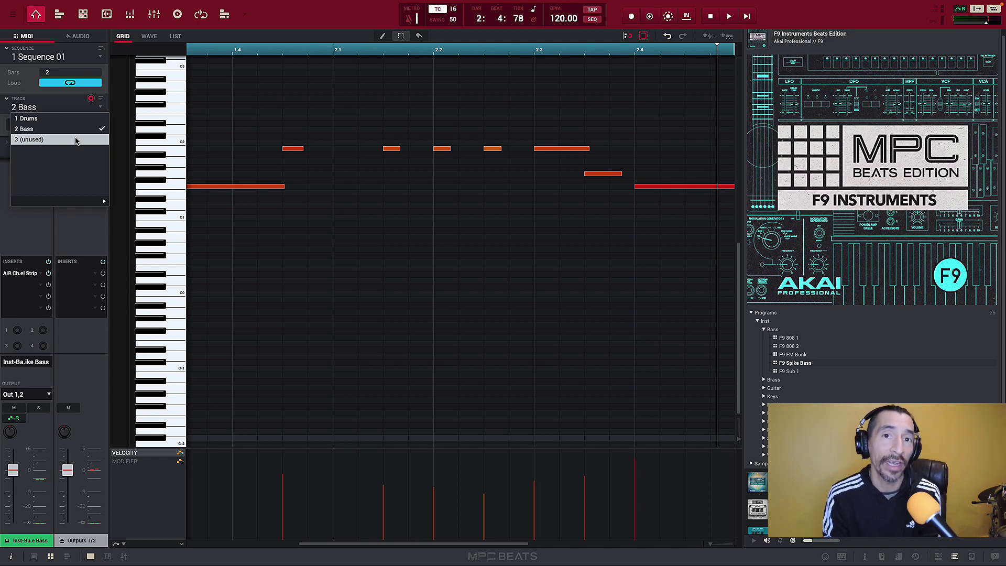
left_click(71, 212)
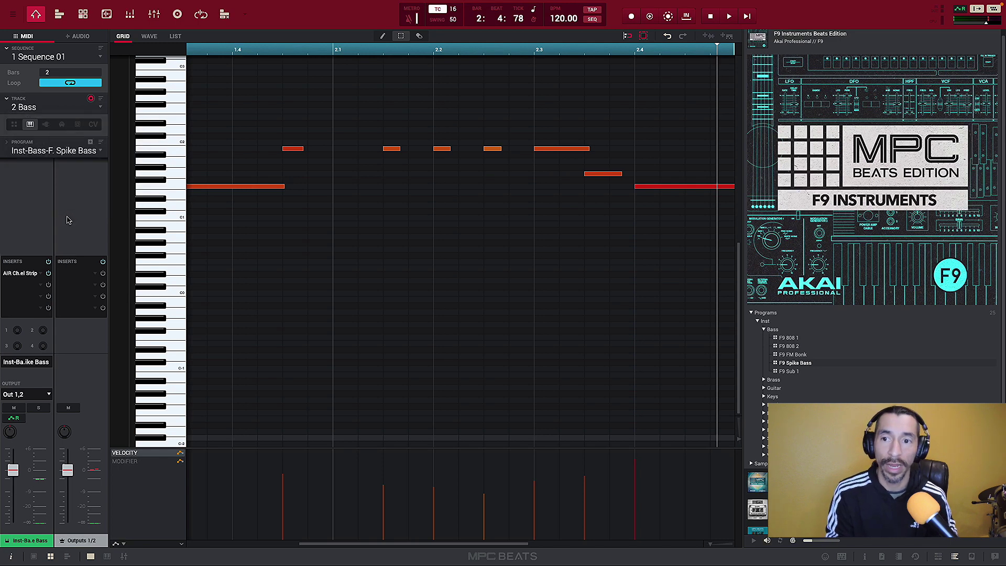
Add a new keygroup program to the Bass track, and switch the track back to the Spike Bass program.
left_click(90, 142)
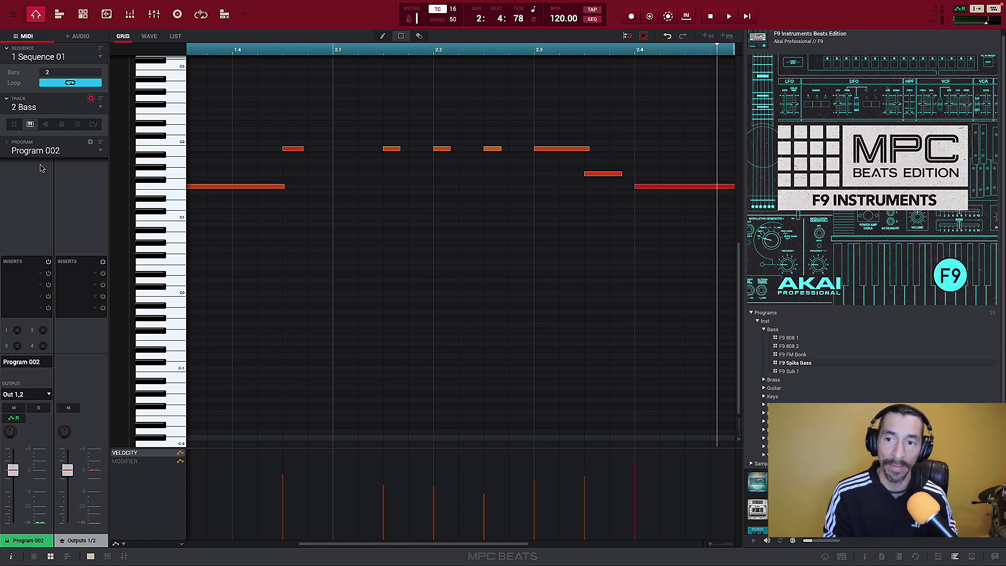
left_click(101, 153)
left_click(63, 176)
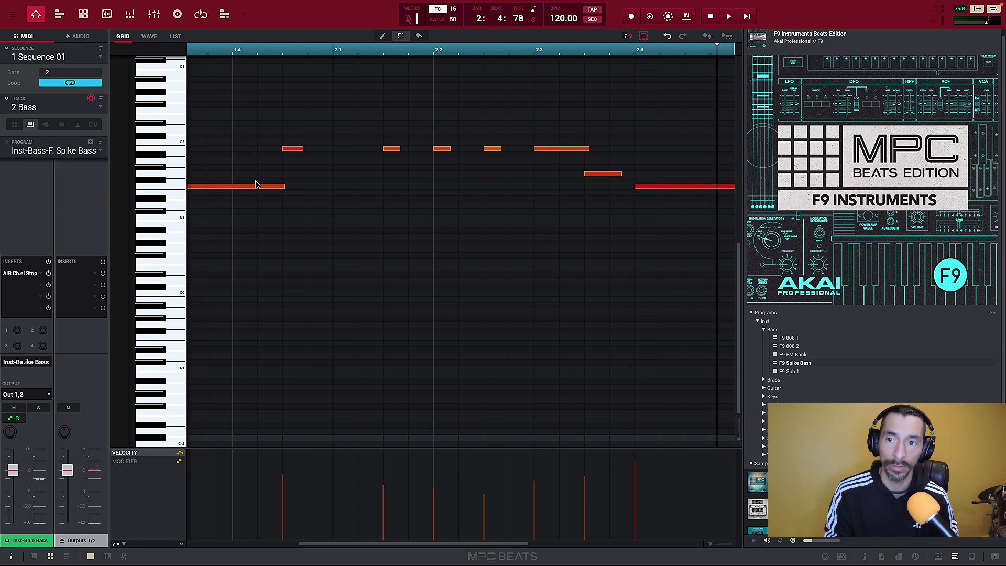
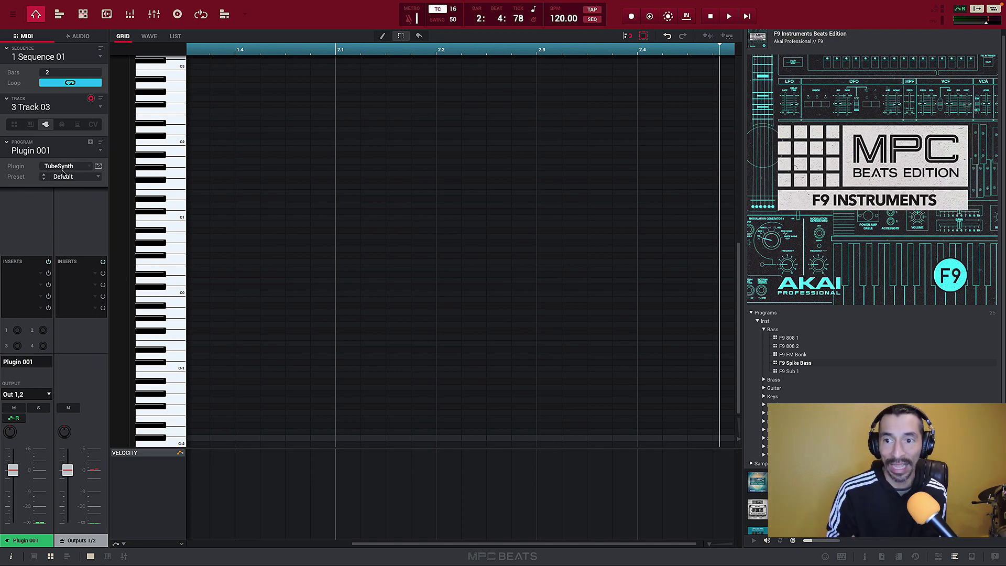
Load the Simple Sync preset from the Synth category into track 3's TubeSynth plugin.
left_click(99, 178)
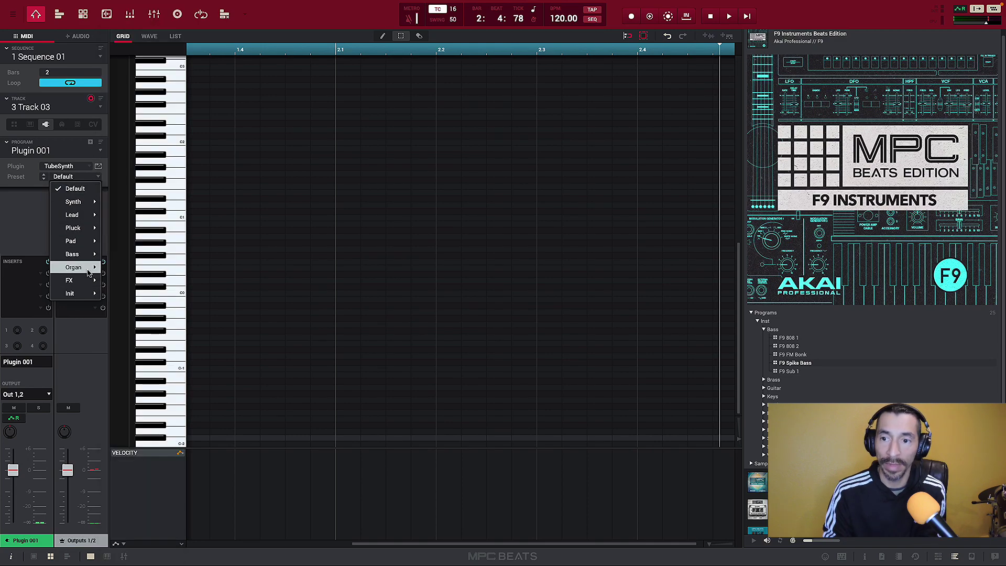
mouse_move(85, 216)
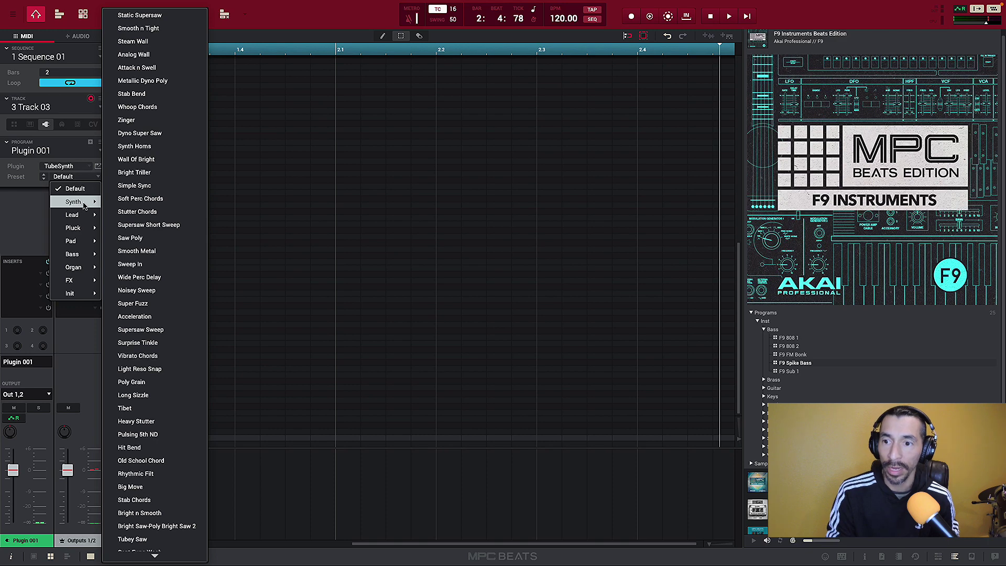
left_click(142, 188)
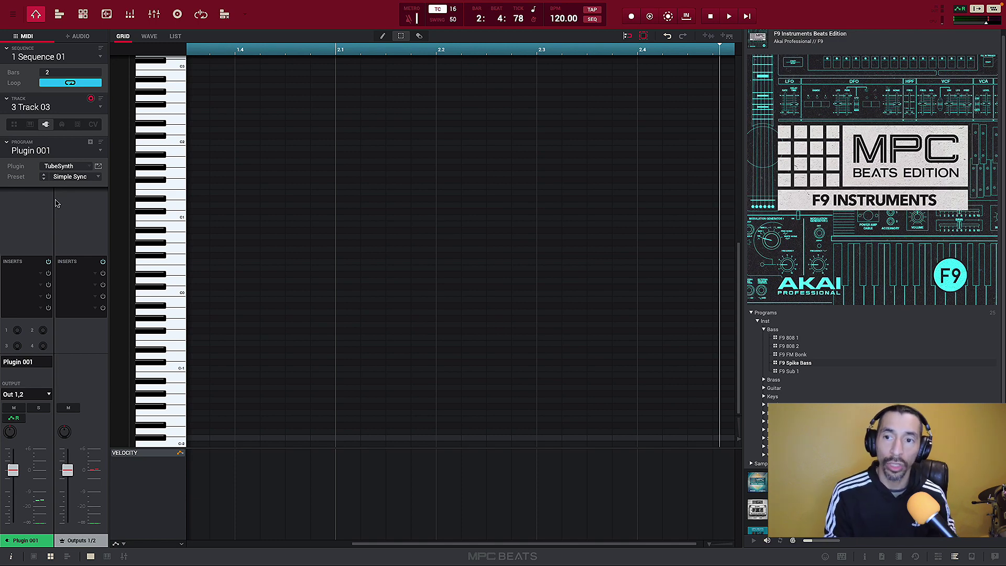
Rename track 3 and its plugin program as Synth.
double_click(52, 108)
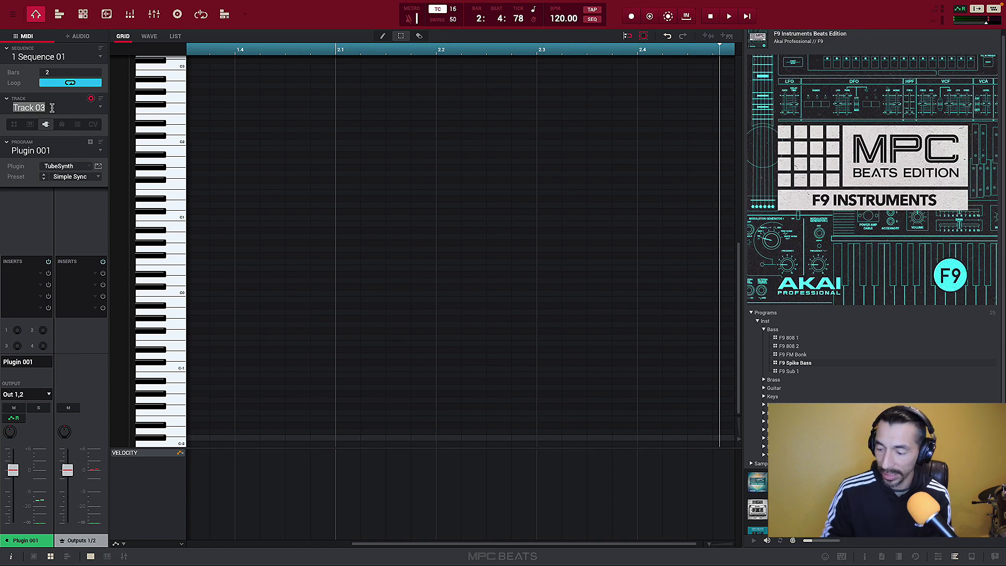
type("S")
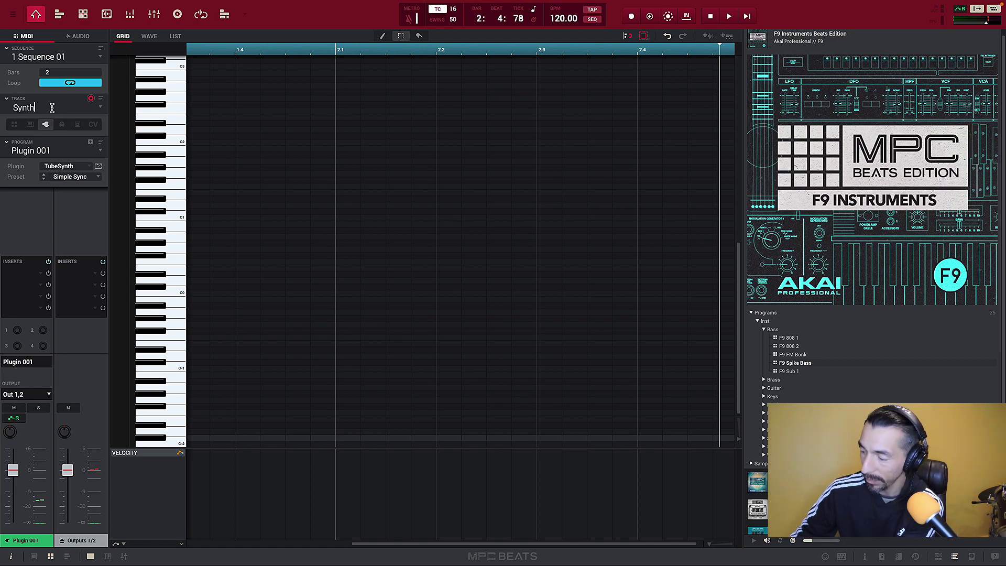
type("ynth")
key("Return")
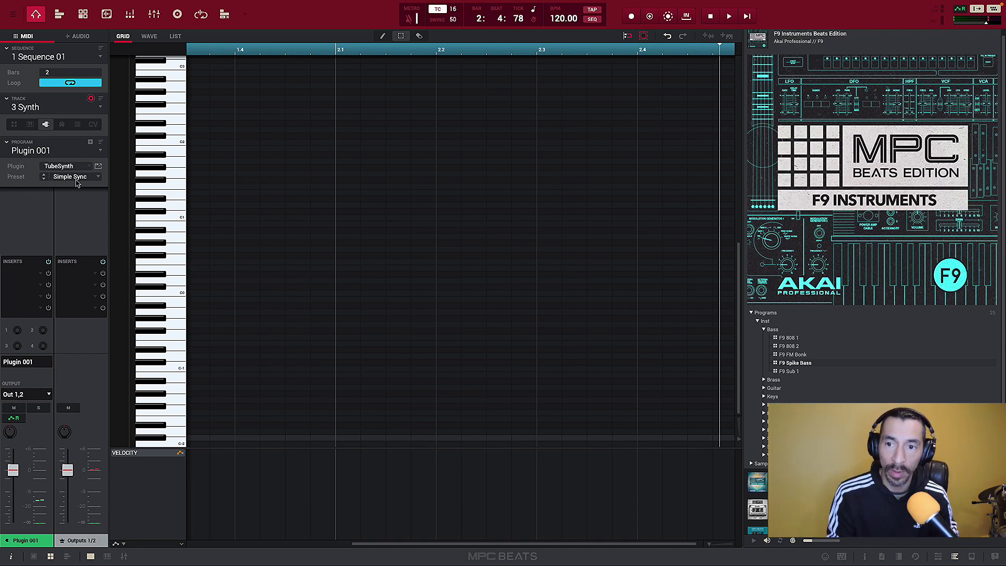
double_click(49, 152)
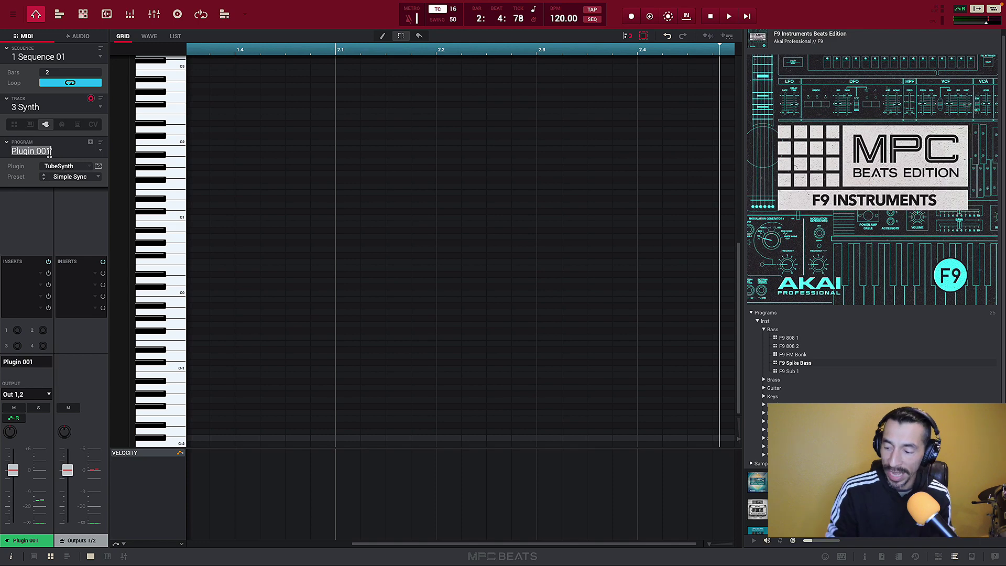
type("Syt")
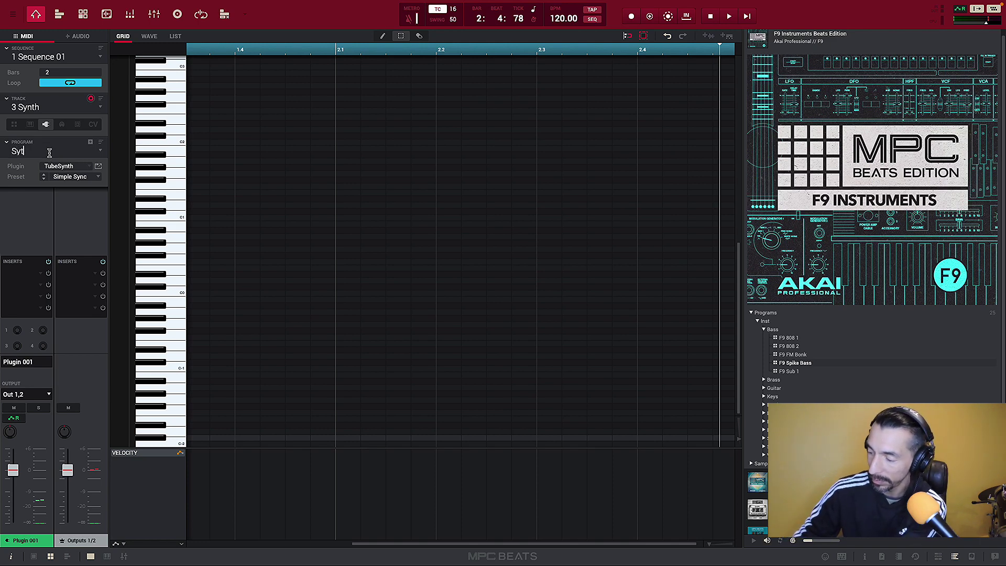
key("Return")
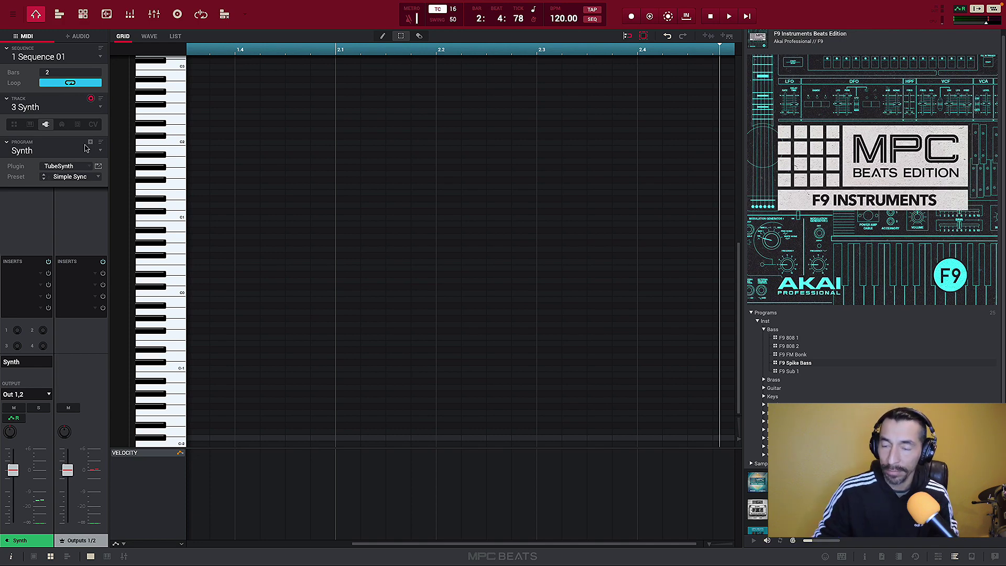
Overdub a synth part on the Synth track while the loop plays, and switch to the multi-track arrangement view.
key("space")
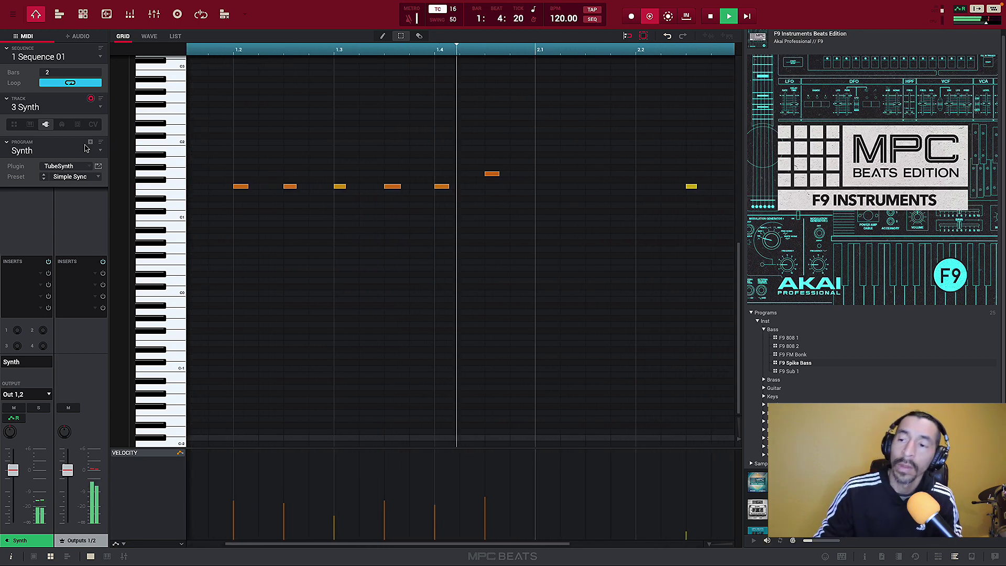
key("space")
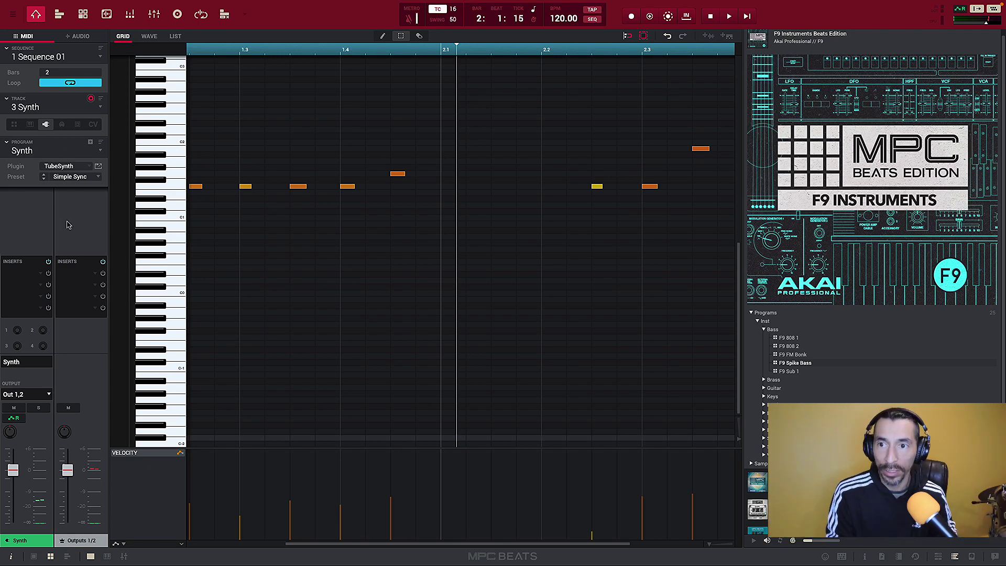
left_click(61, 14)
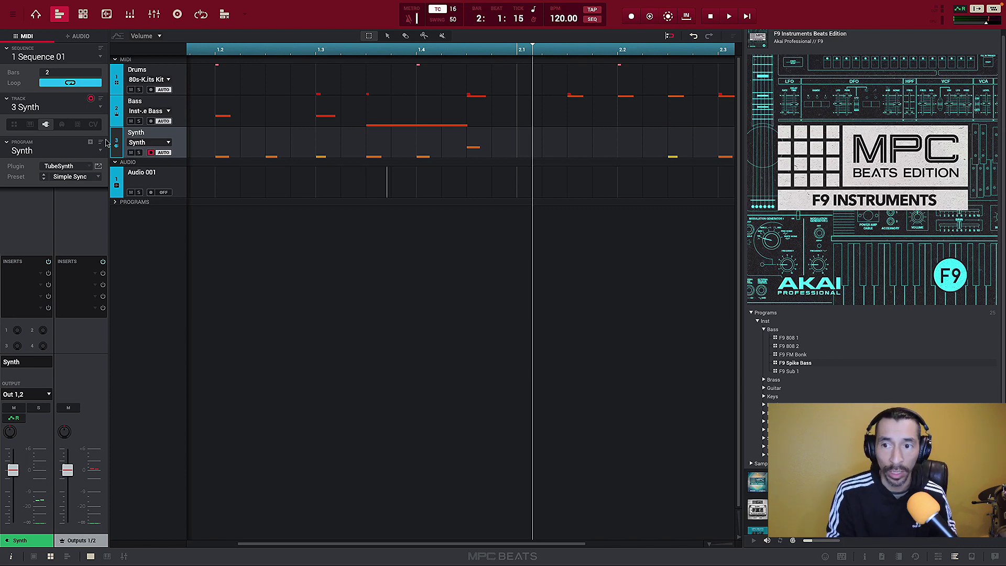
Select unused track 4 and rename it as Synth 2.
left_click(100, 108)
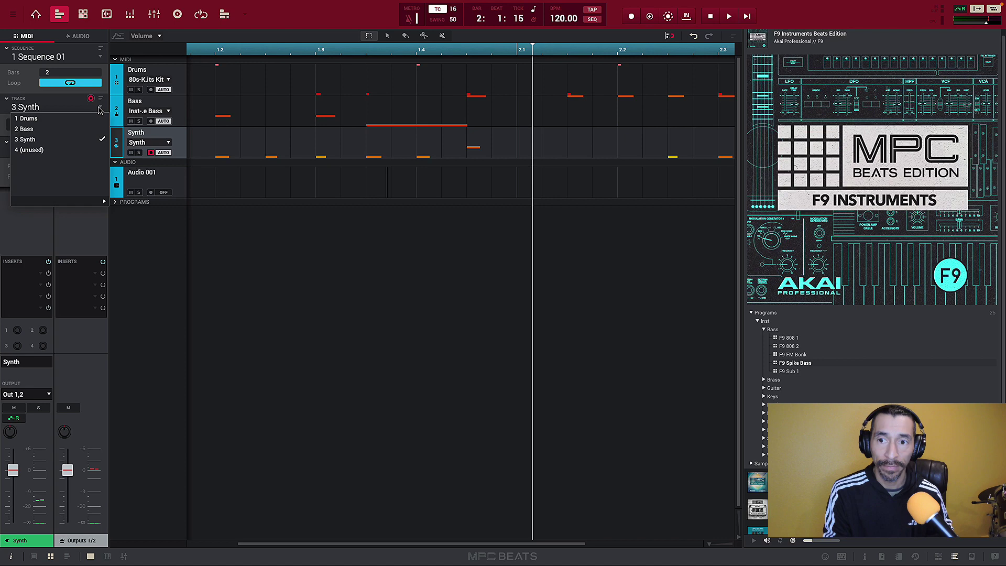
left_click(84, 149)
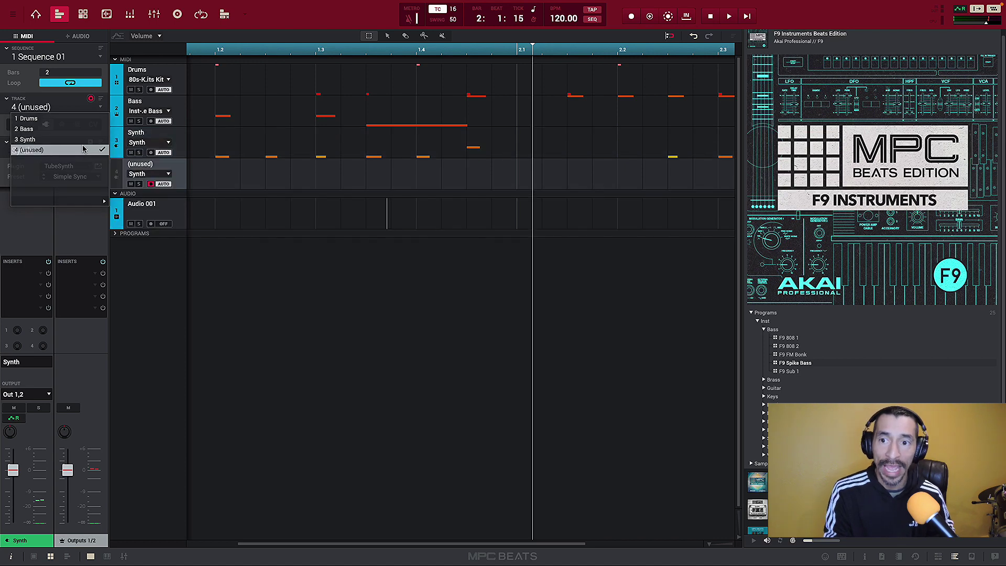
double_click(52, 108)
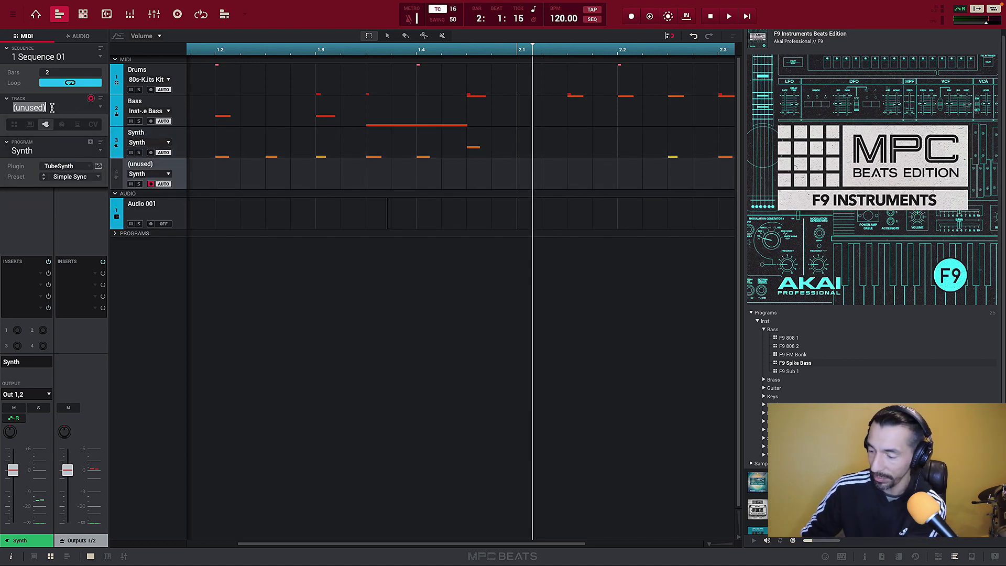
type("Synth 2")
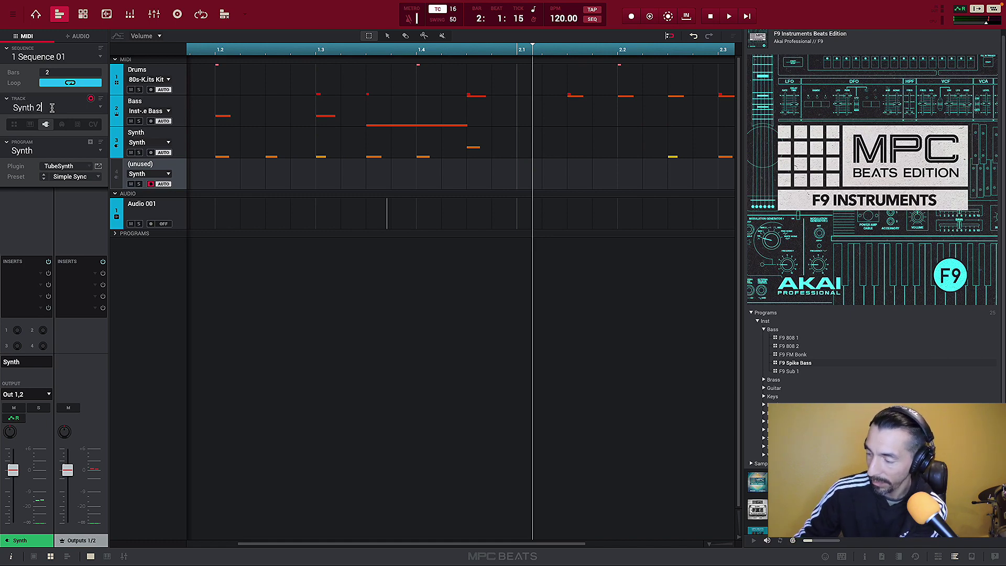
key("Return")
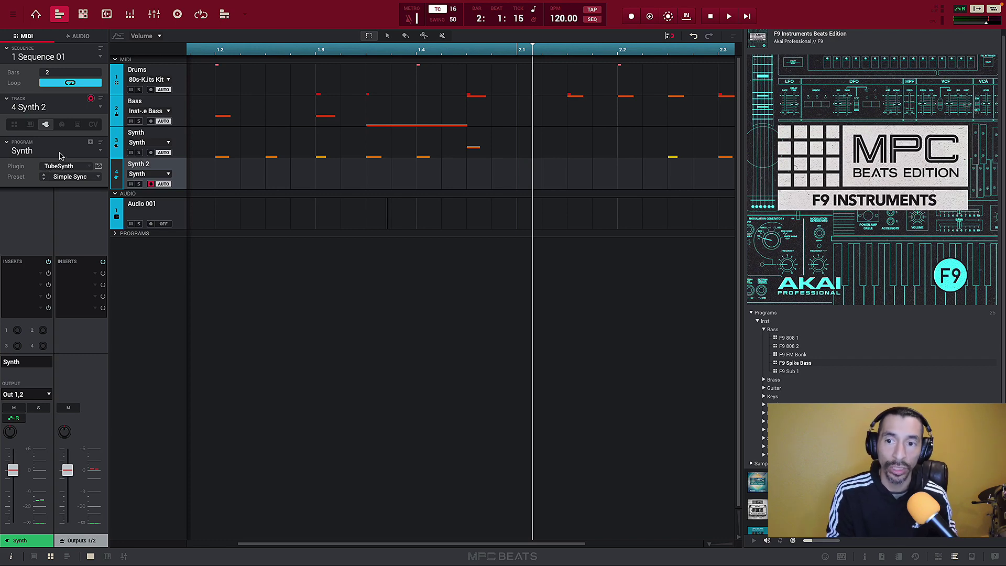
Add a new TubeSynth plugin program to the Synth 2 track with the Chillout Lead preset, and name the program Synth 2.
left_click(91, 143)
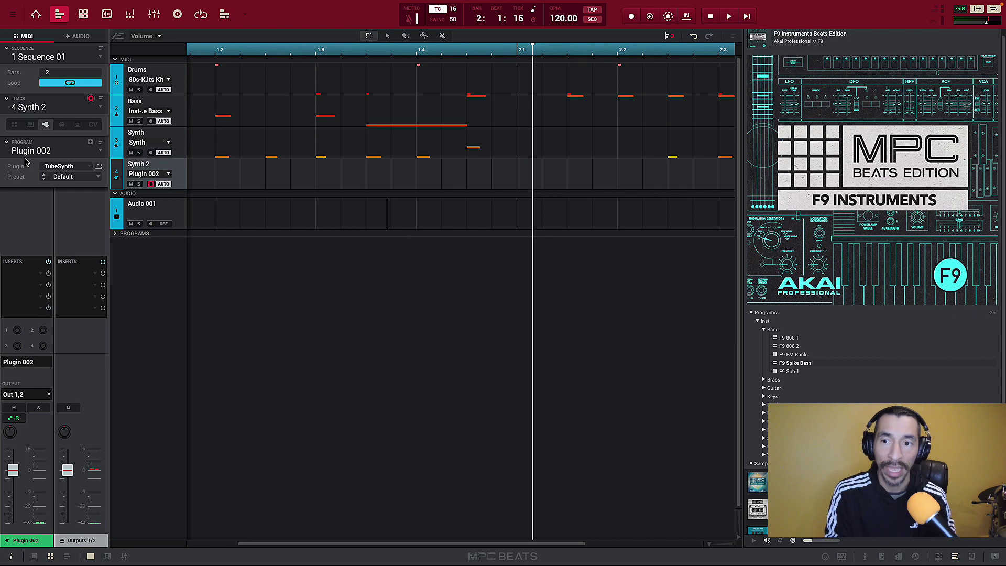
left_click(99, 177)
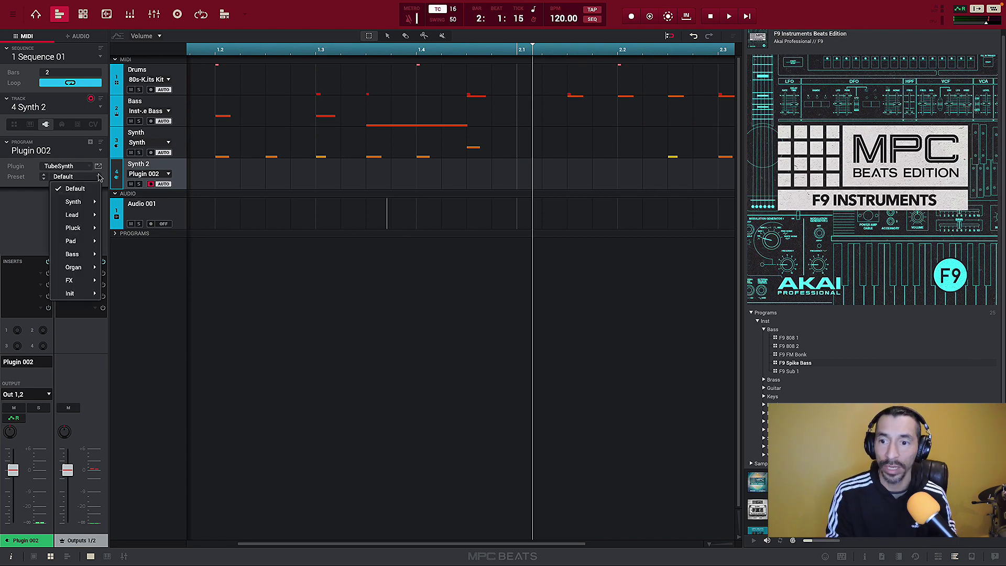
mouse_move(73, 214)
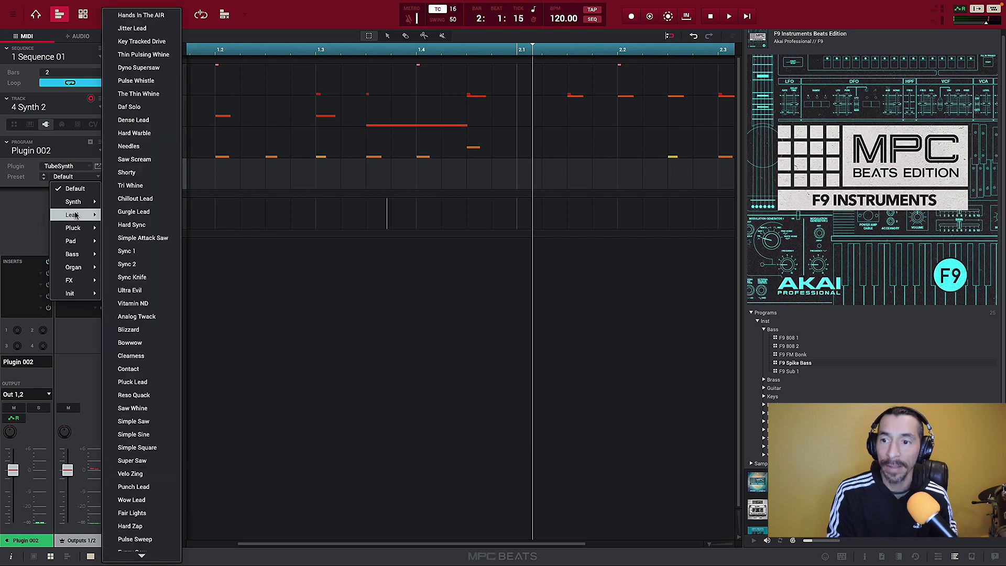
left_click(122, 198)
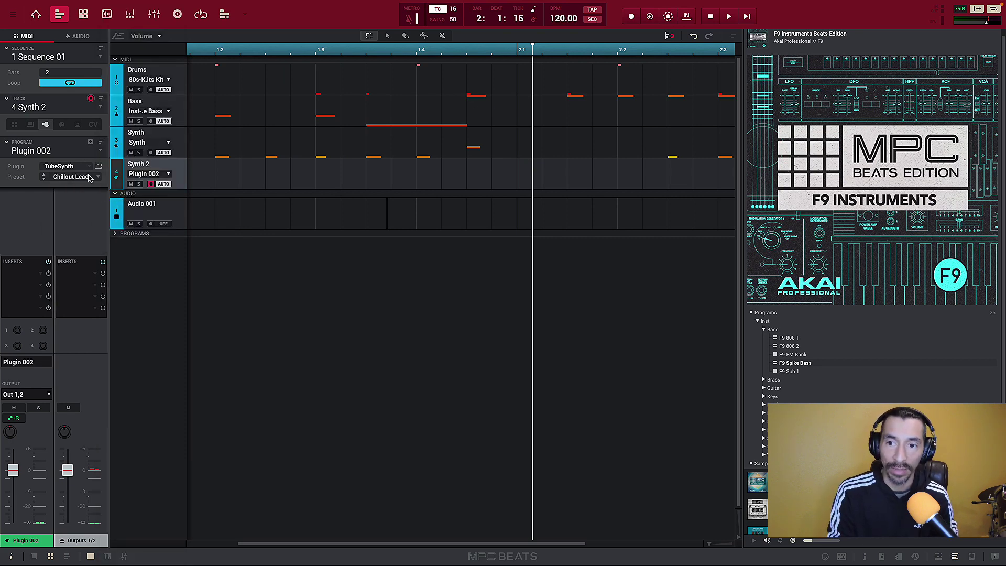
double_click(50, 152)
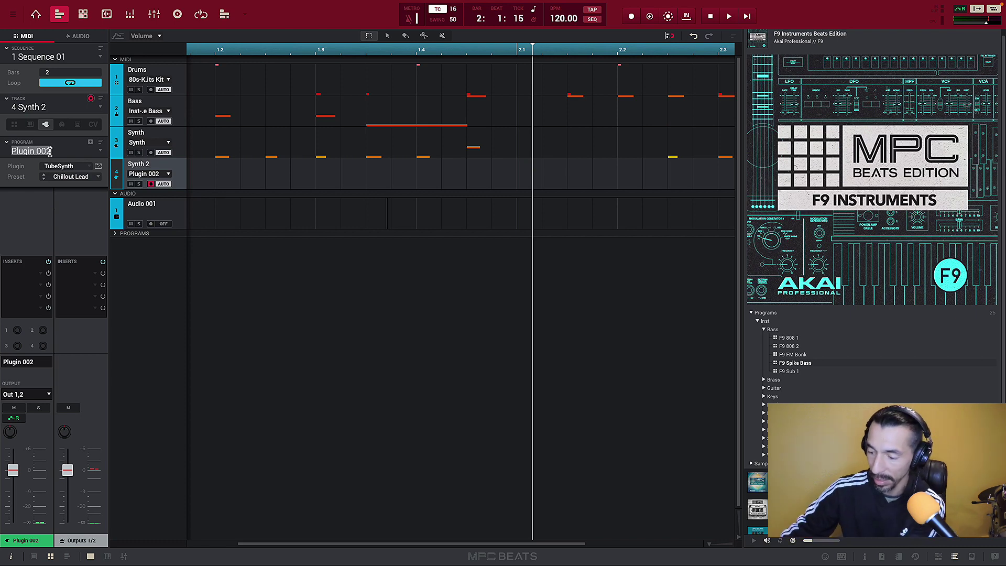
key("BackSpace")
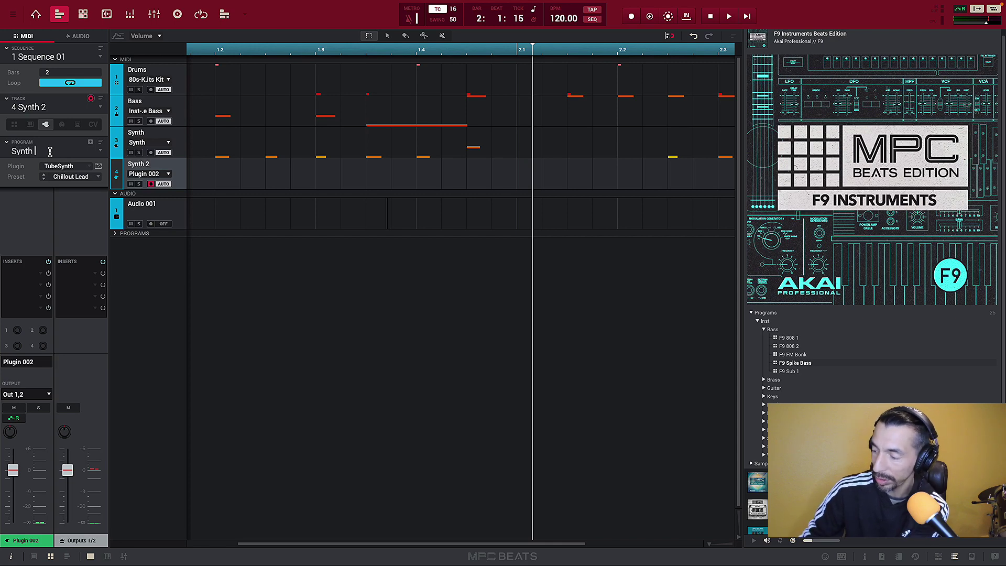
key("Return")
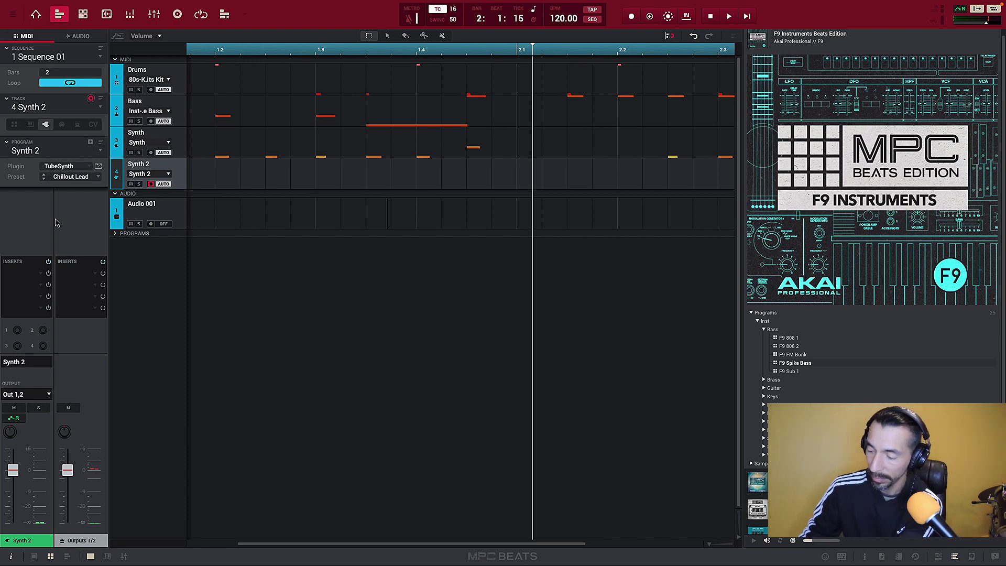
Overdub a lead part on the Synth 2 track while the loop plays, and hide the browser.
key("space")
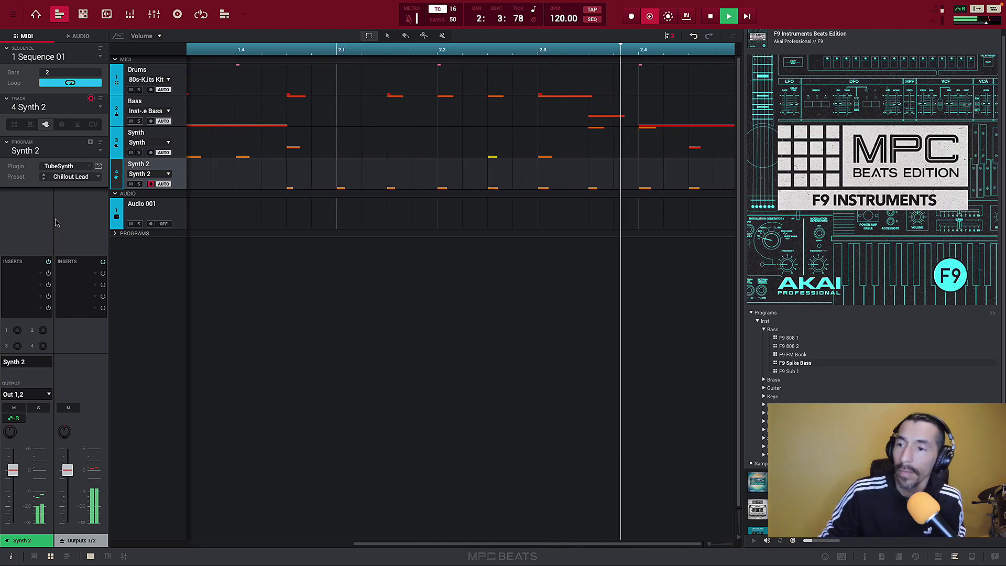
key("space")
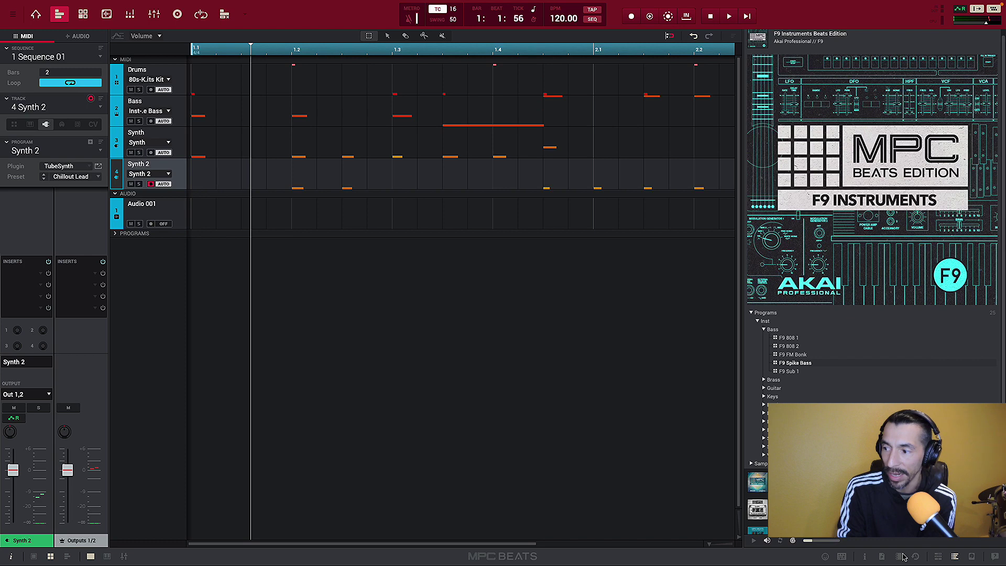
left_click(957, 558)
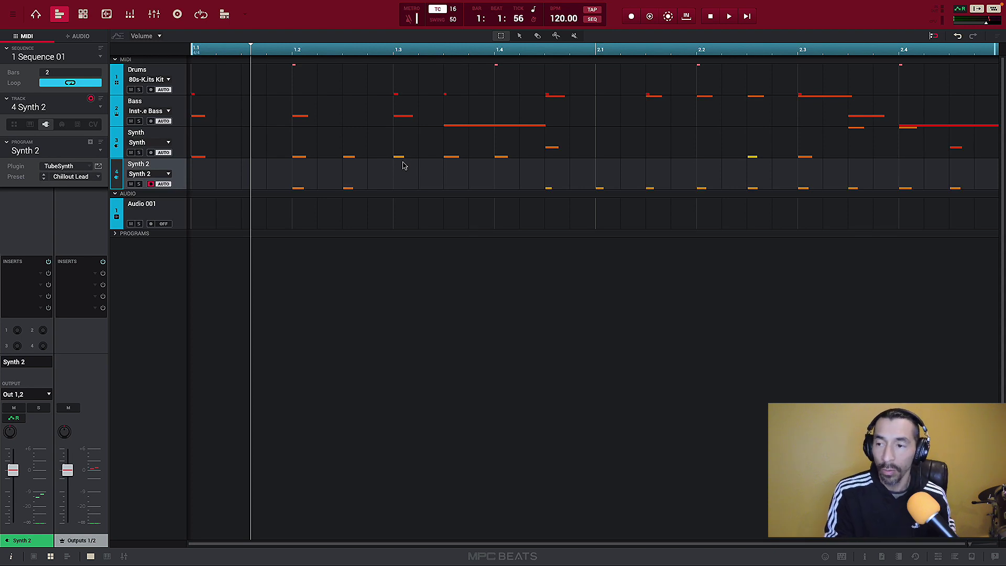
Set the length of Sequence 01 to 4 bars.
double_click(50, 73)
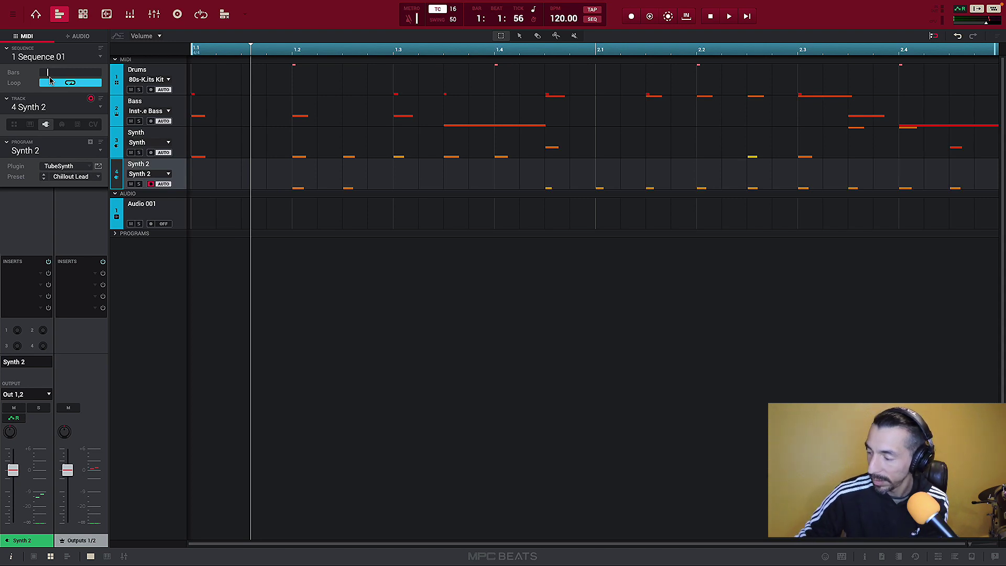
type("4")
key("Return")
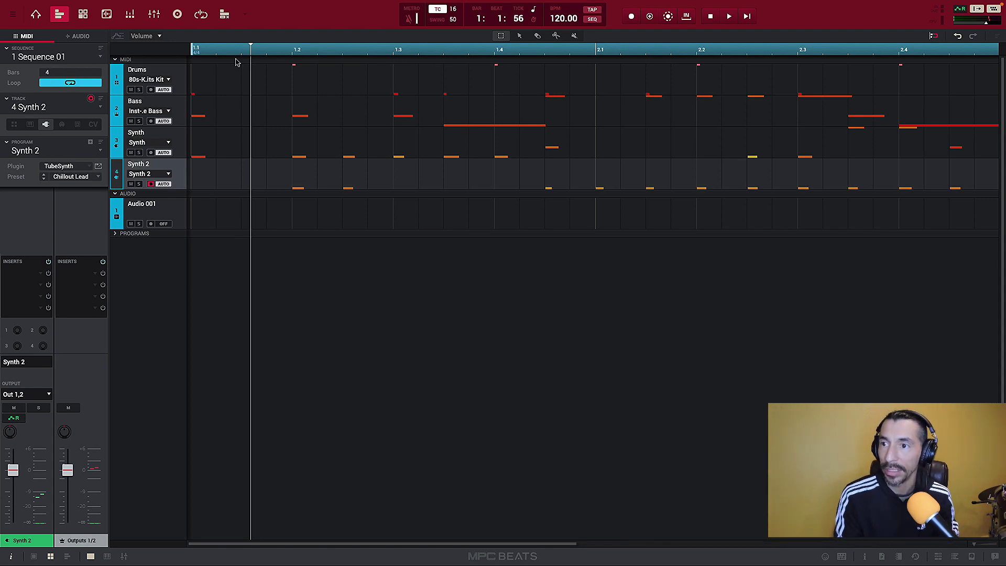
left_click_drag(257, 59, 241, 6)
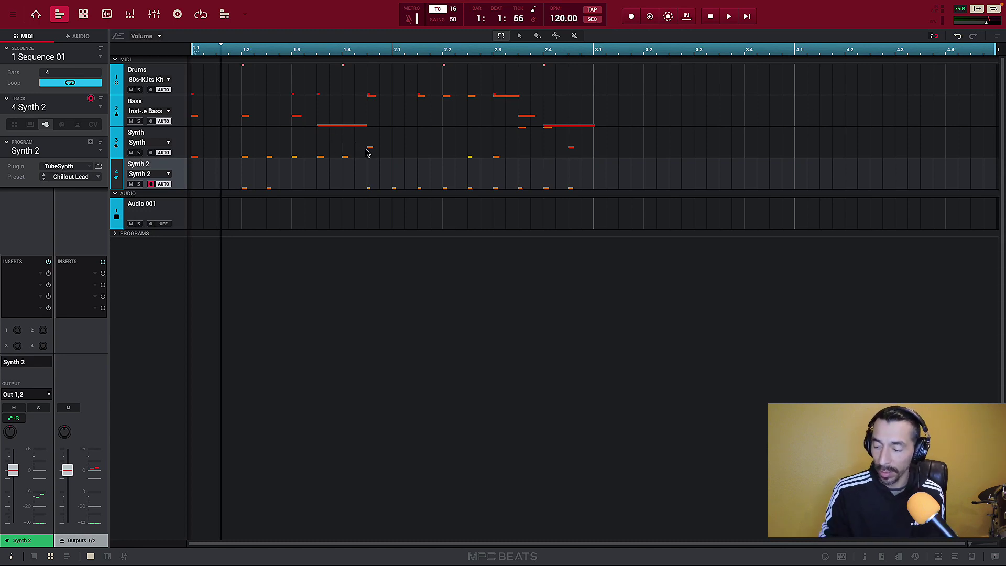
Undo the last length change of Sequence 01.
key("ctrl+z")
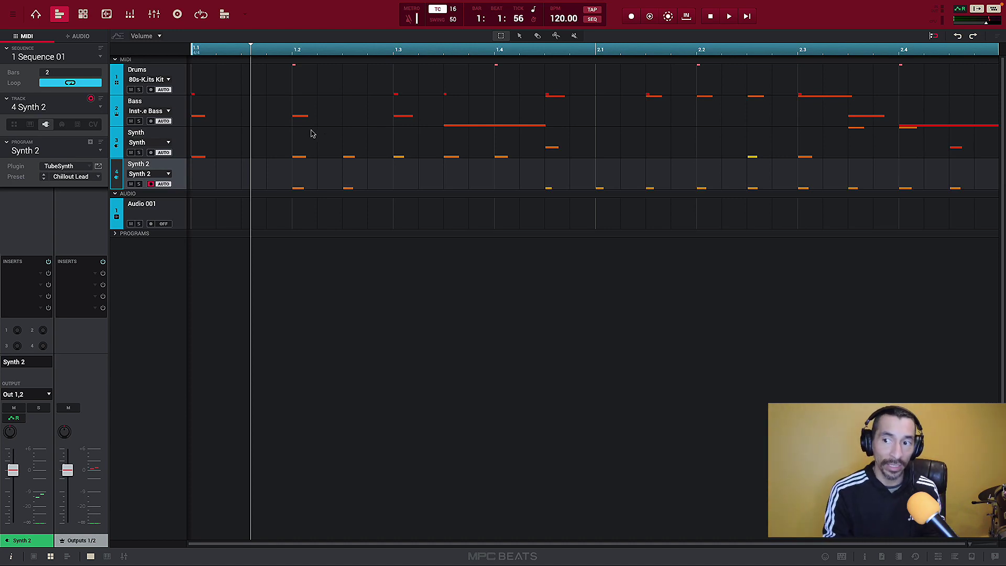
left_click(14, 16)
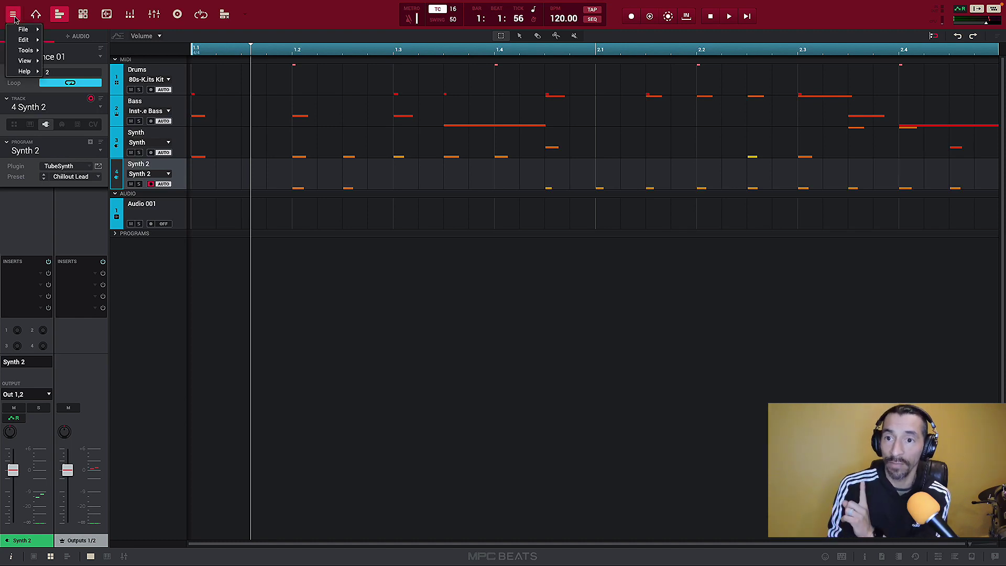
mouse_move(23, 41)
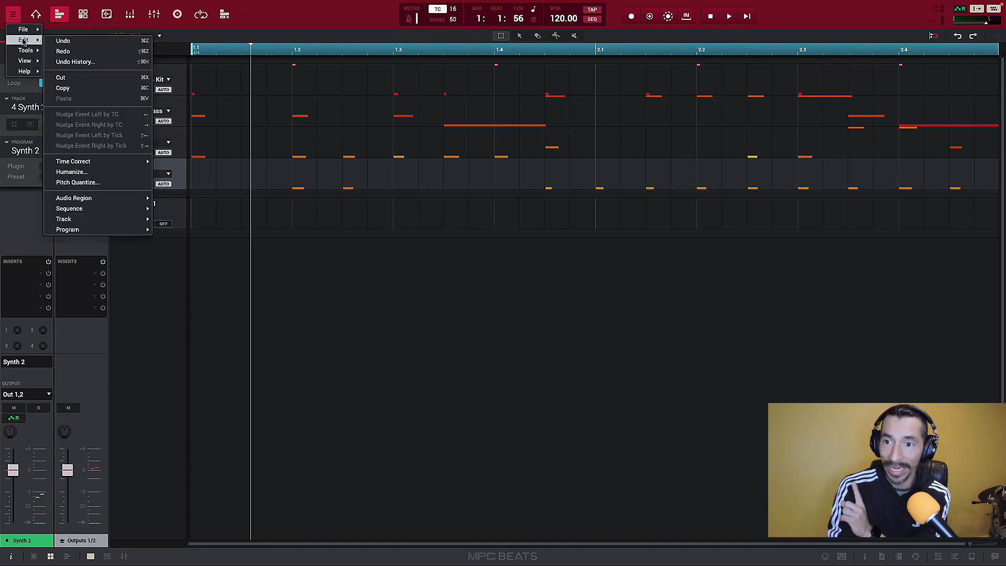
mouse_move(90, 210)
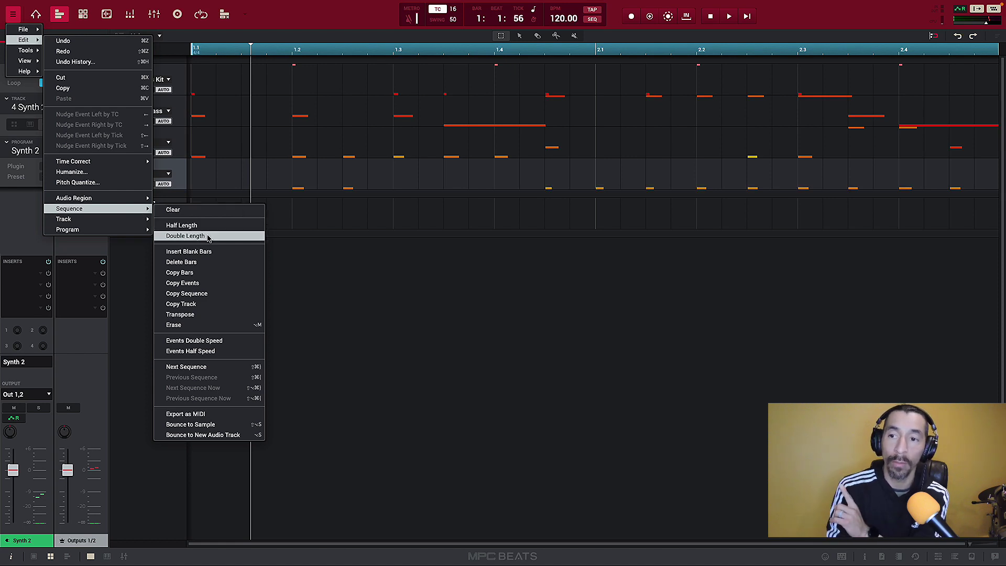
left_click(339, 288)
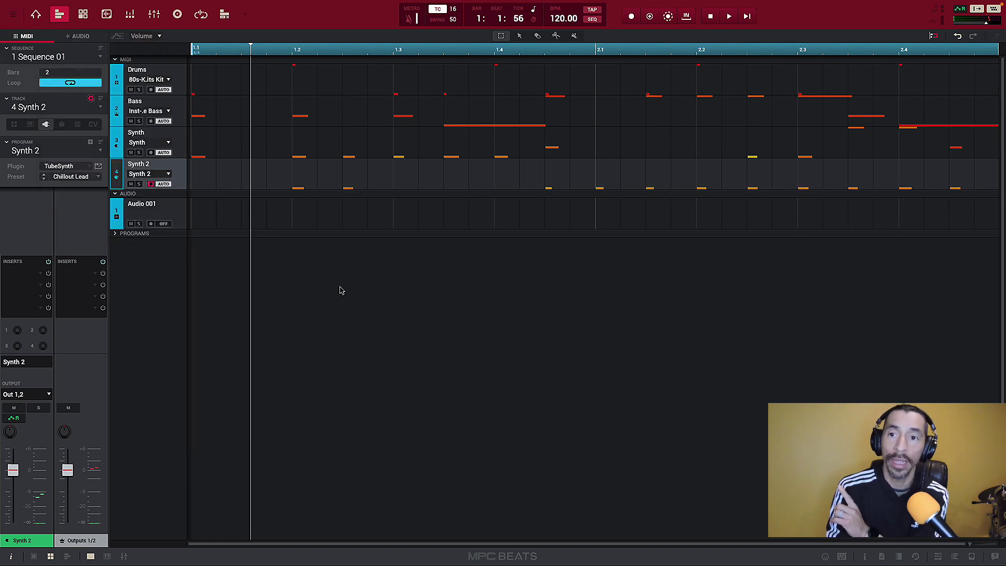
Double the length of Sequence 01 together with its notes twice, and play back the start of the extended loop.
left_click(13, 15)
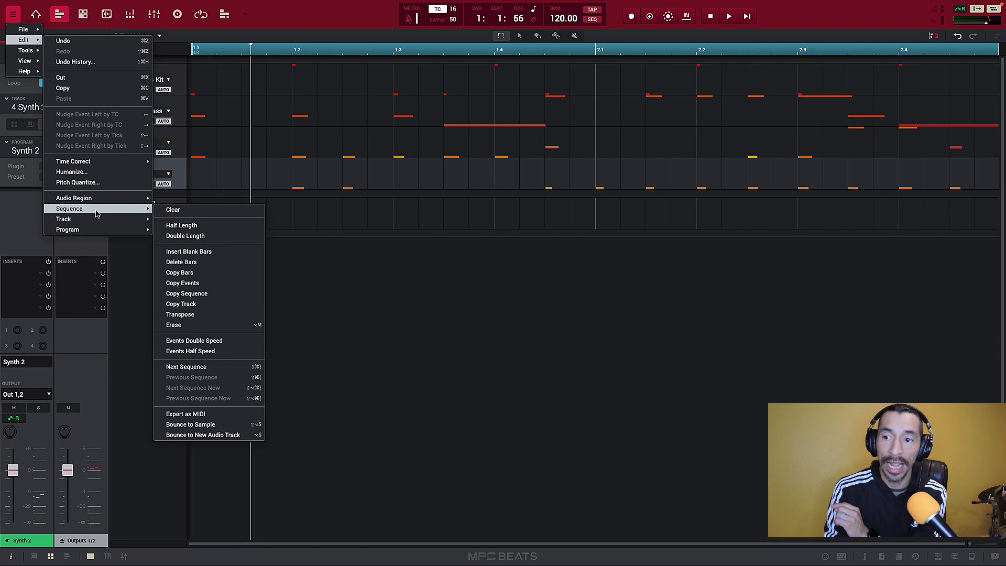
left_click(202, 237)
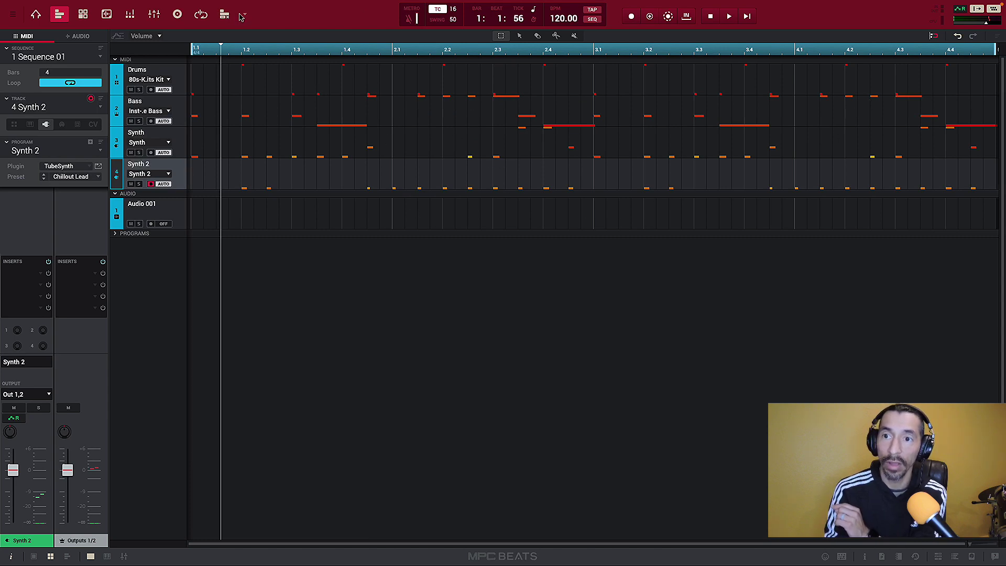
mouse_move(17, 23)
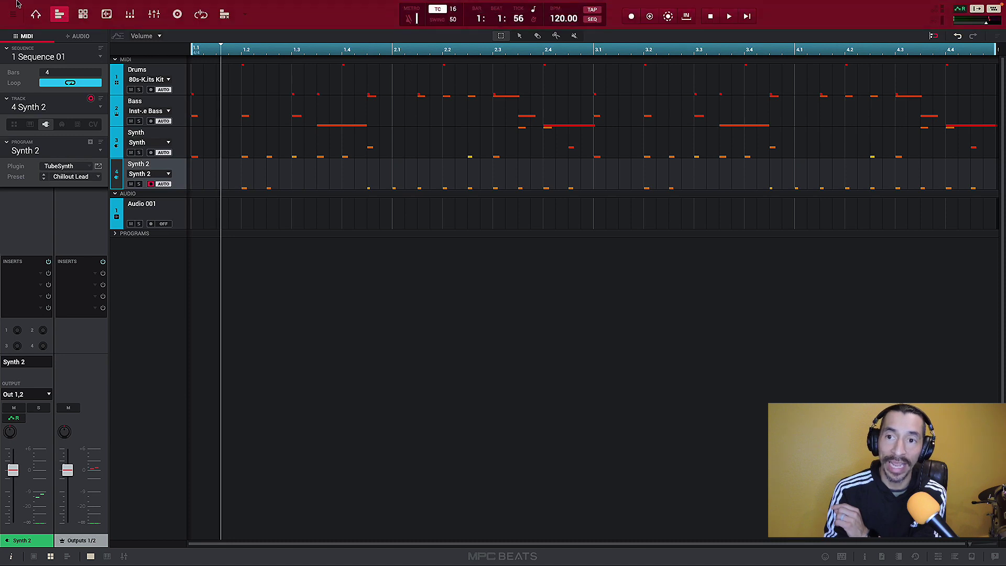
left_click(13, 13)
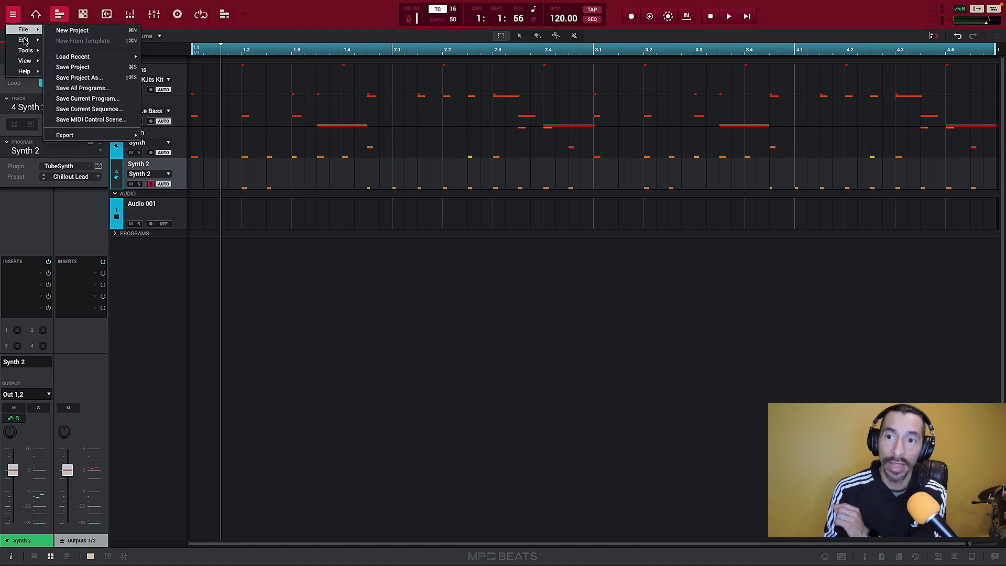
mouse_move(73, 208)
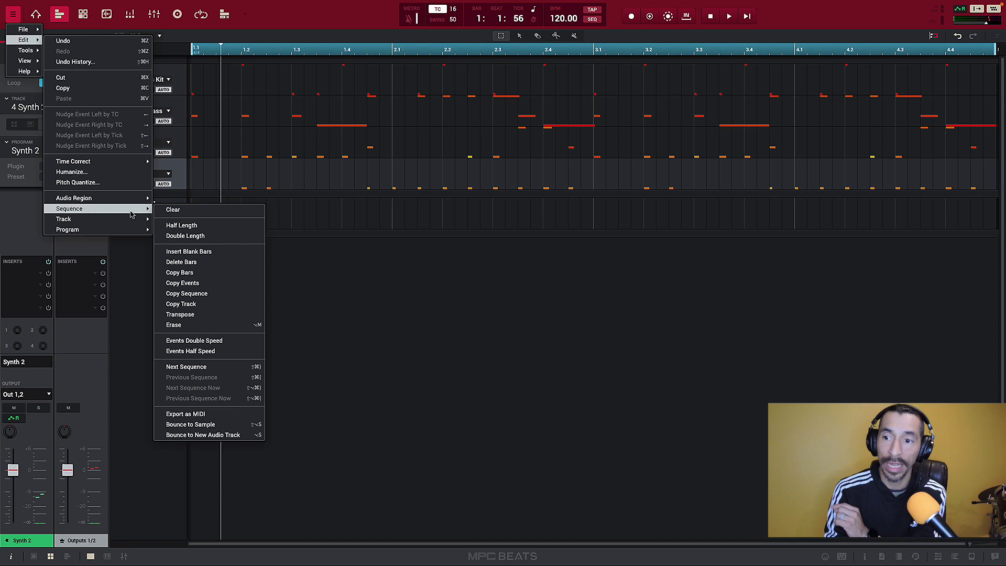
left_click(192, 232)
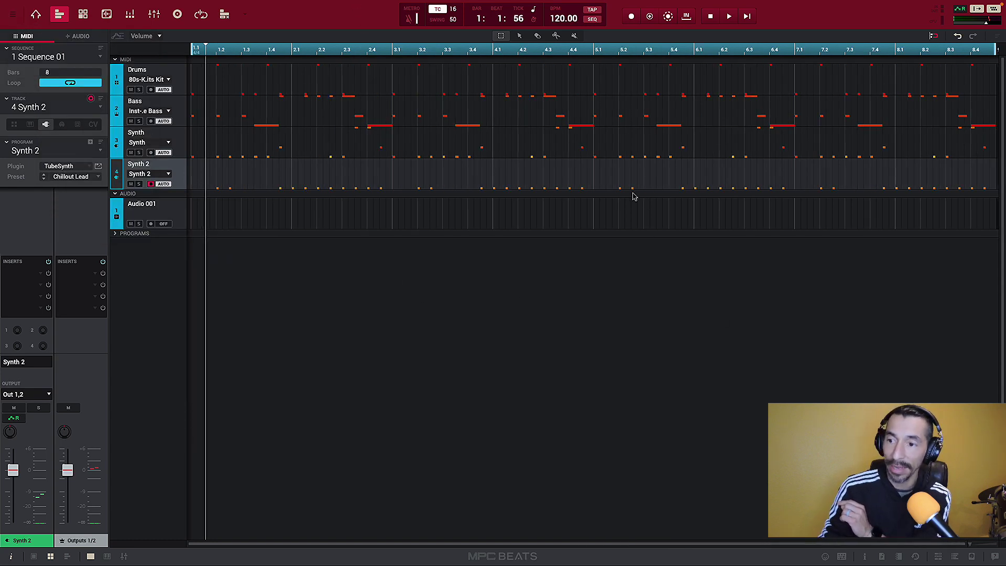
key("space")
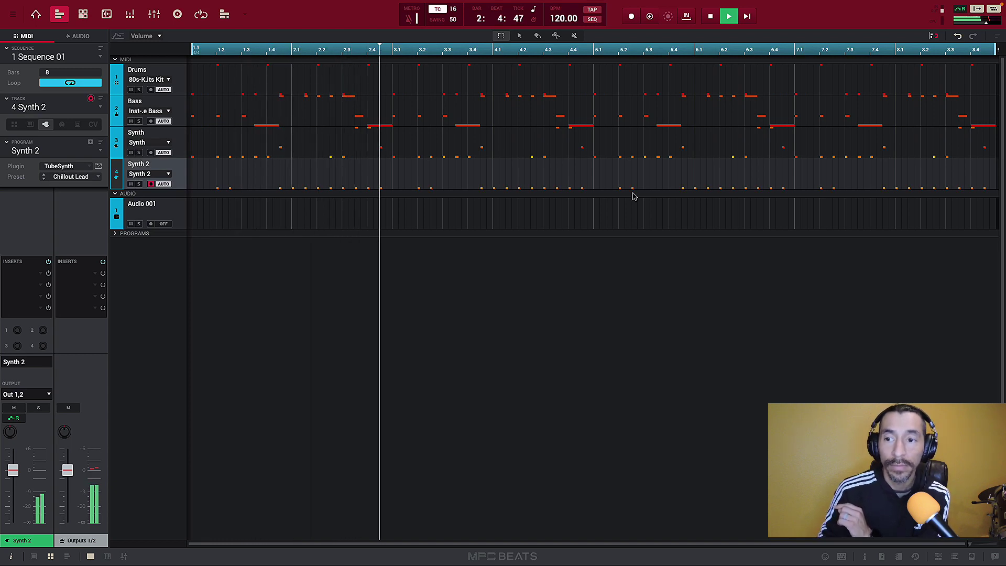
key("space")
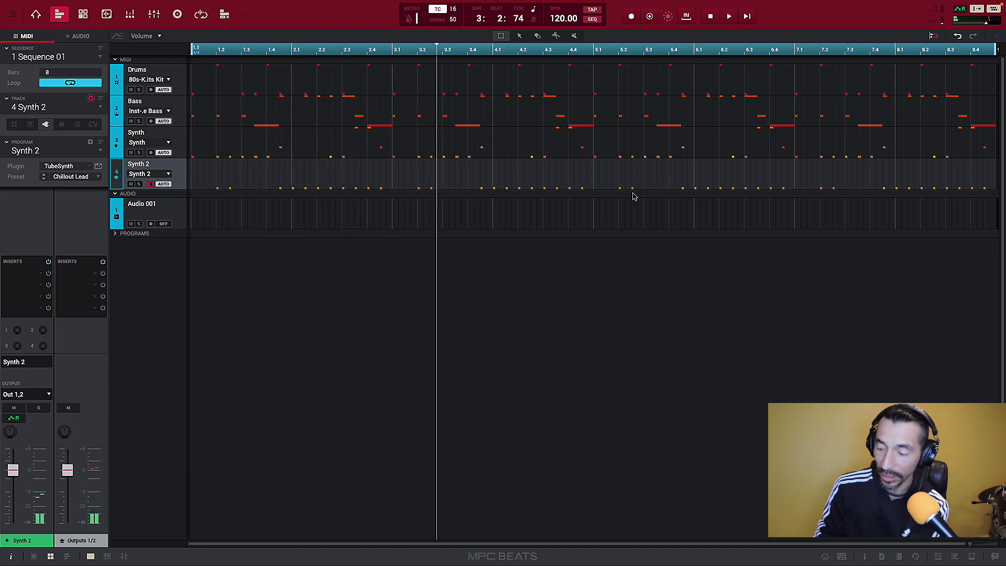
Undo both length doublings and set the length of Sequence 01 to 4 bars, showing all the bars.
key("ctrl+z")
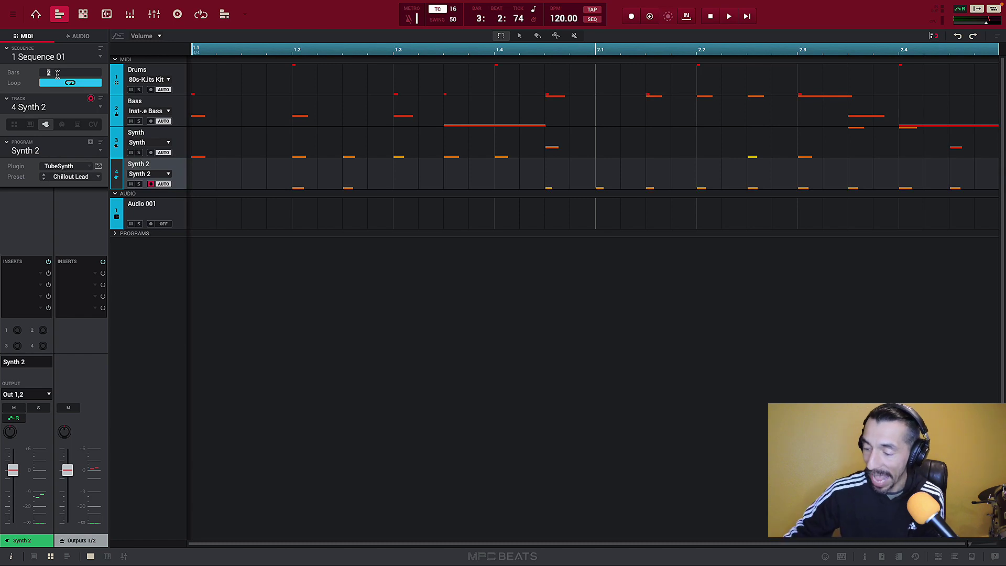
key("Return")
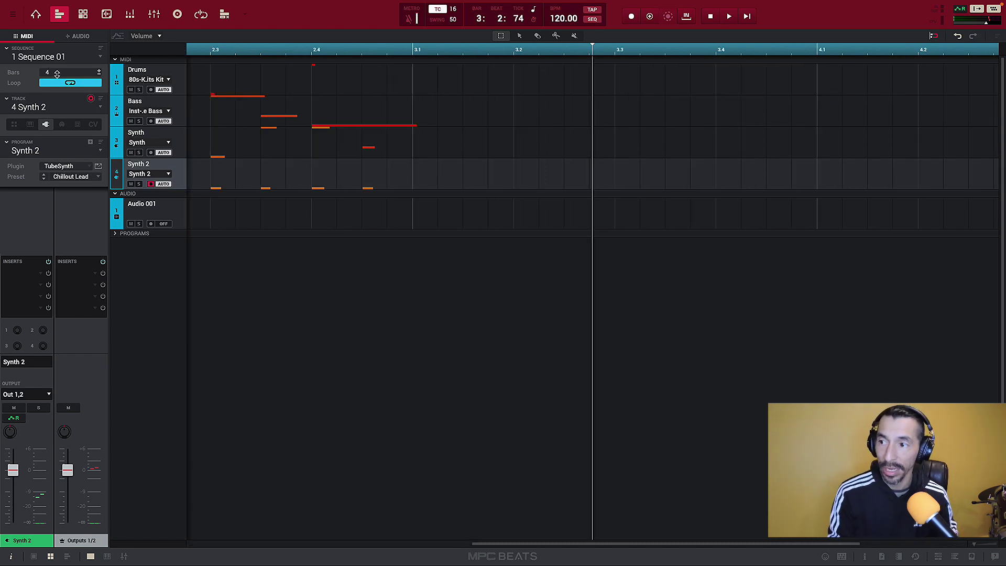
left_click_drag(416, 55, 398, 9)
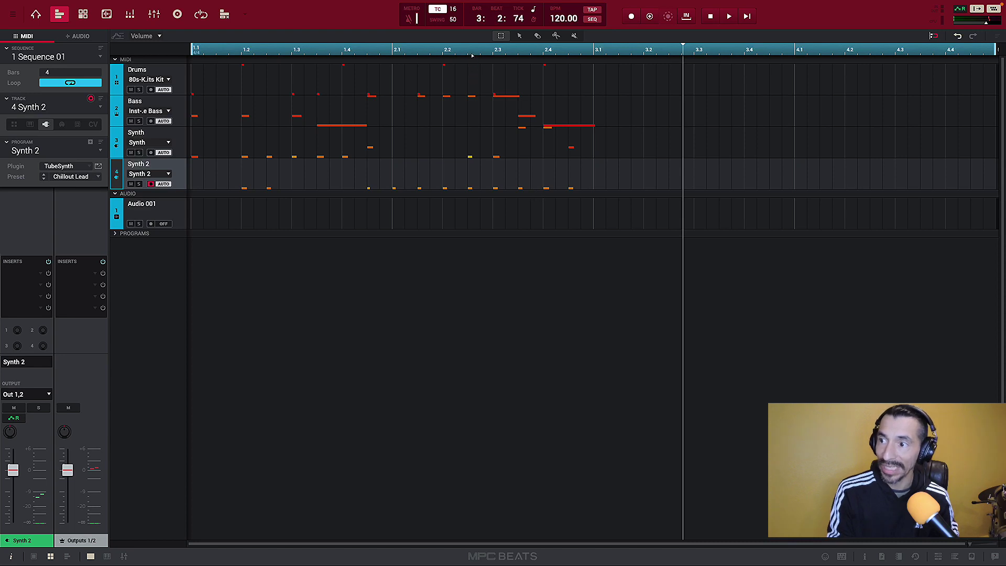
Copy the notes of bars 1 and 2 on all four MIDI tracks and paste them at the start of bar 3.
left_click(595, 70)
left_click_drag(595, 69, 177, 192)
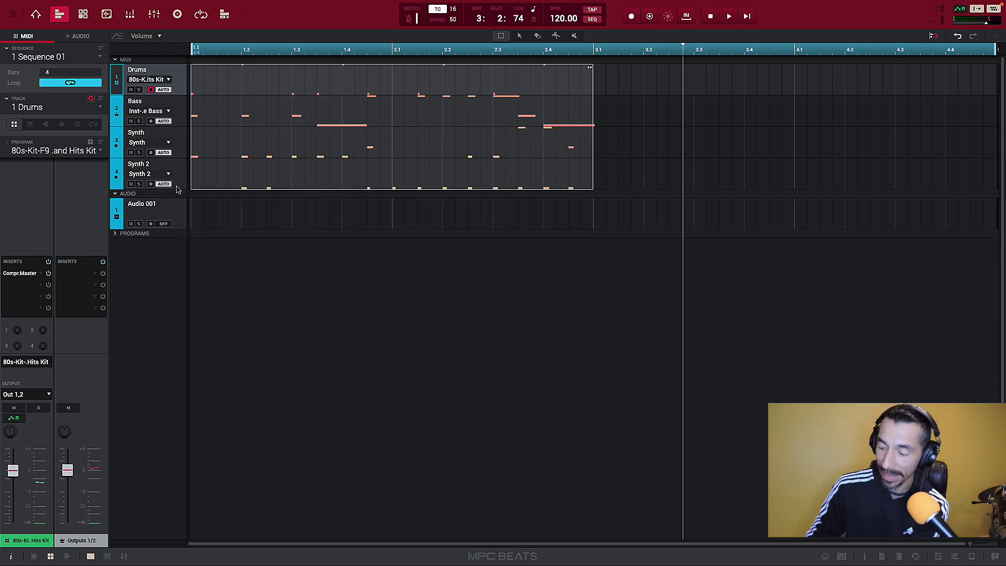
key("super+c")
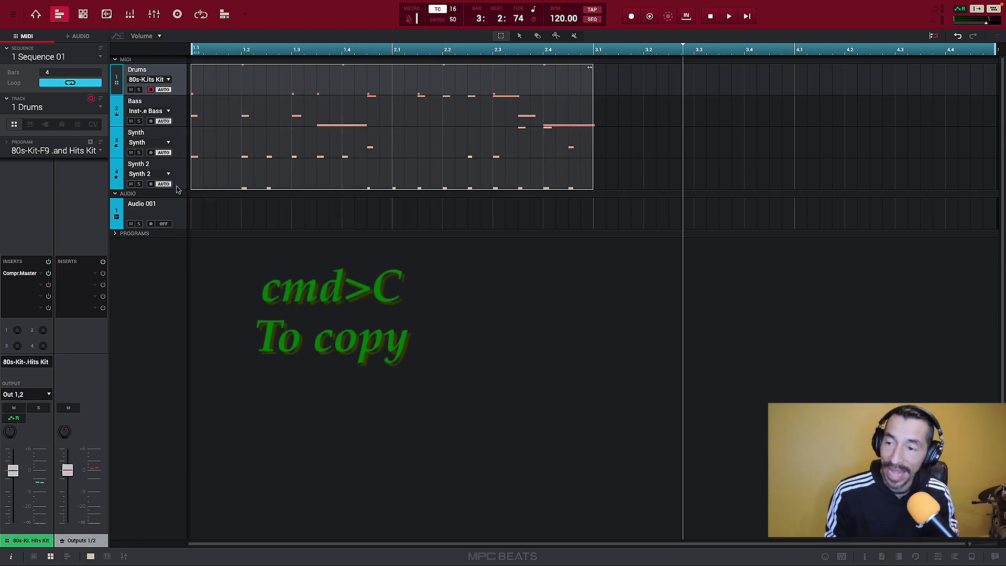
left_click(595, 55)
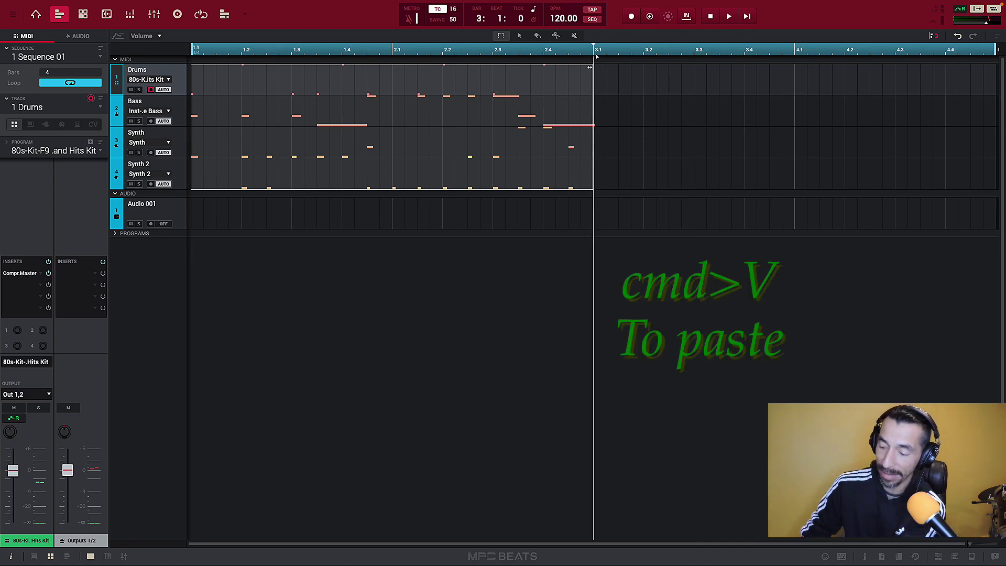
key("super+v")
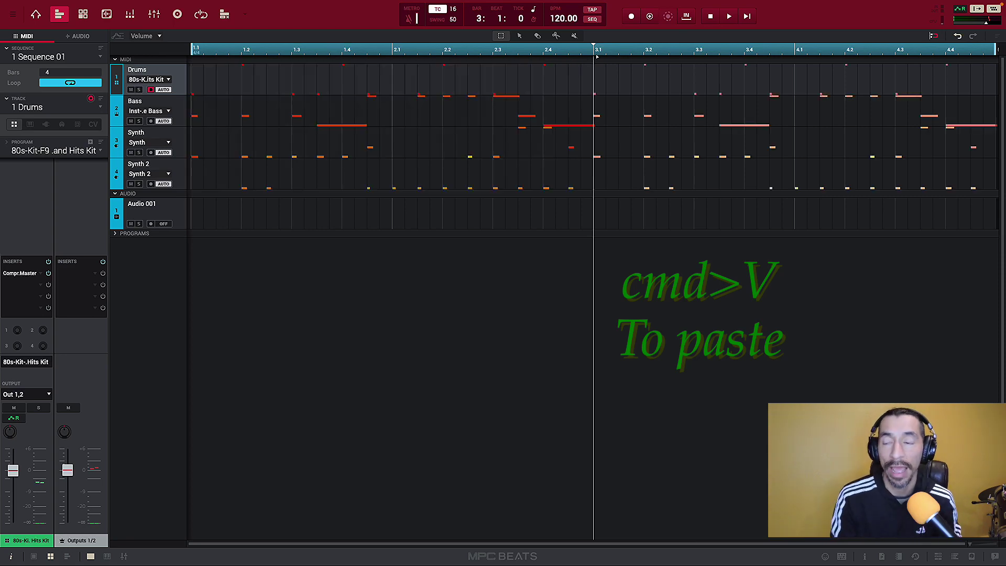